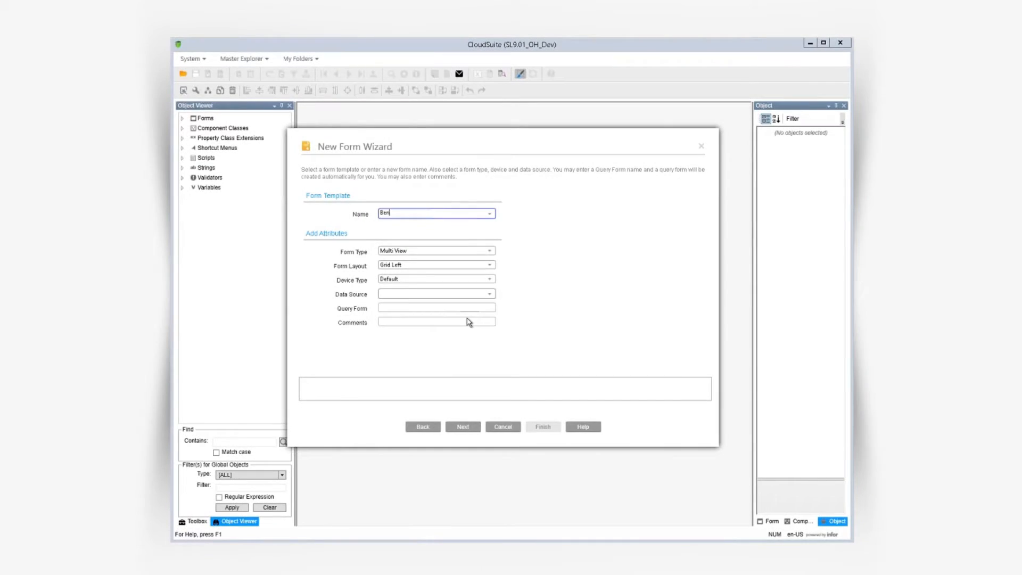
{"action": "type", "text": "CustomerOrderListingViewer"}
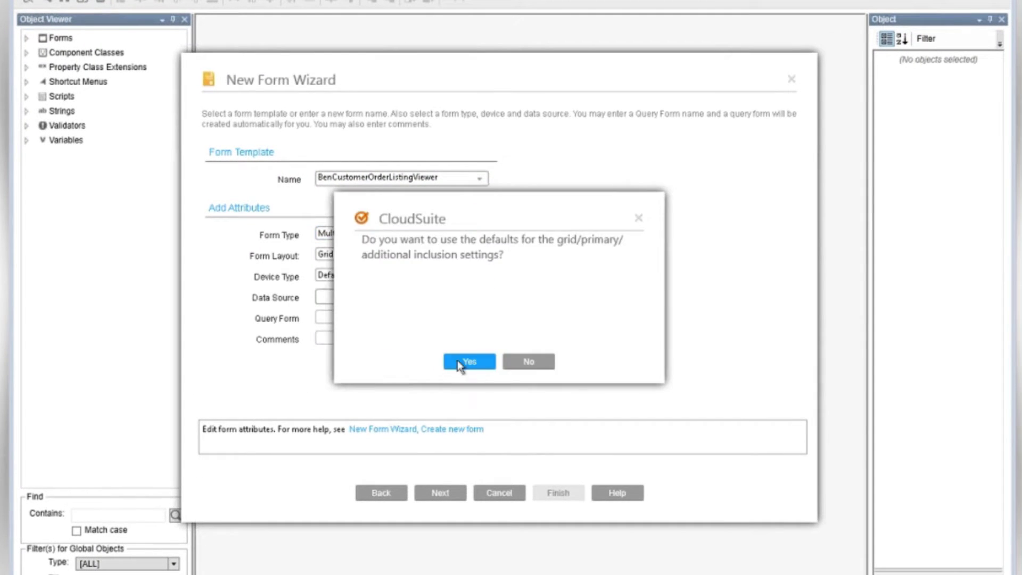
Step: Accept the wizard pages, group the report by CustNum and finish building the form
{"action": "left_click", "coordinate": [468, 362]}
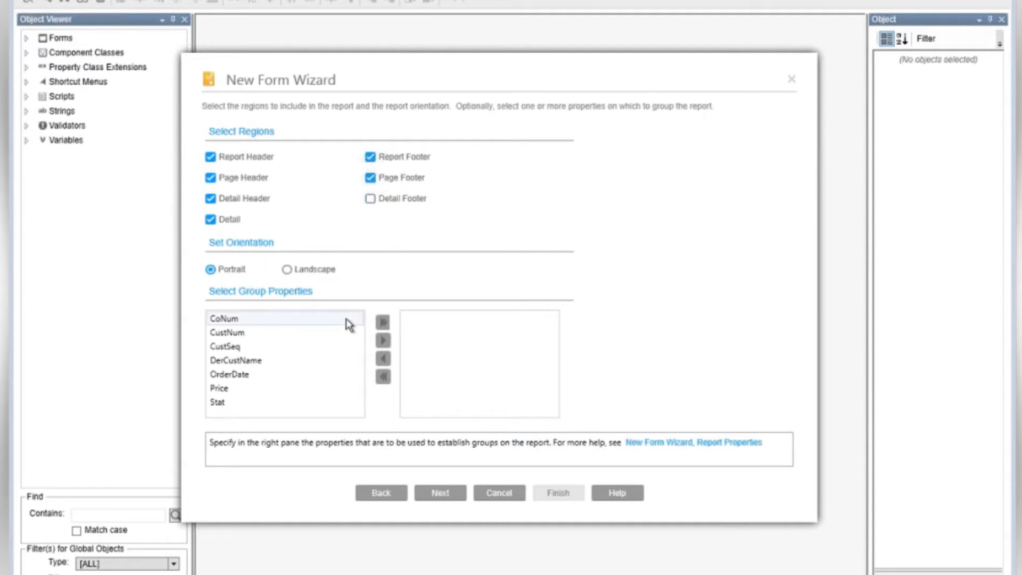
{"action": "left_click", "coordinate": [239, 333]}
{"action": "left_click", "coordinate": [384, 340]}
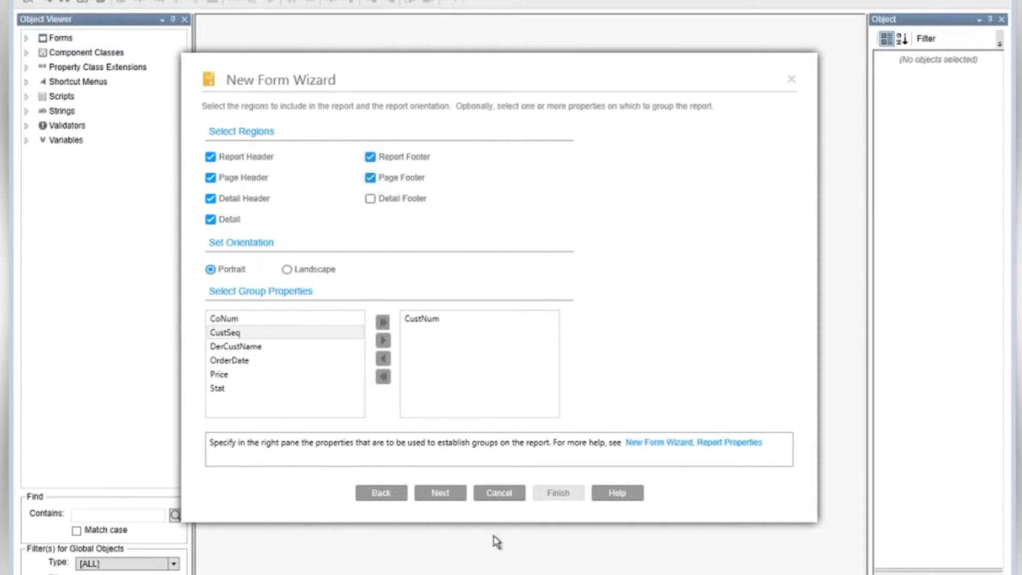
{"action": "left_click", "coordinate": [440, 493]}
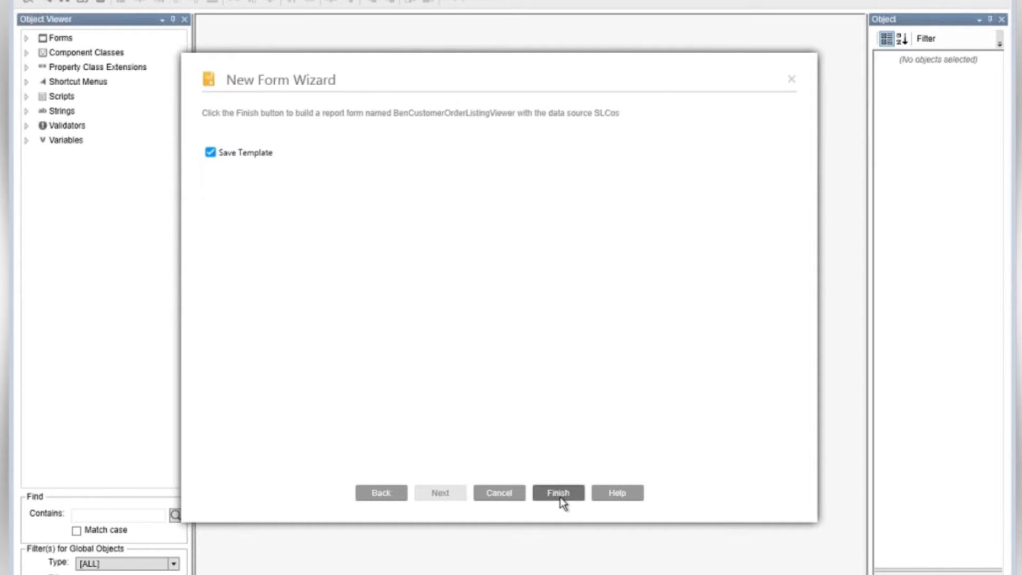
{"action": "left_click", "coordinate": [559, 497]}
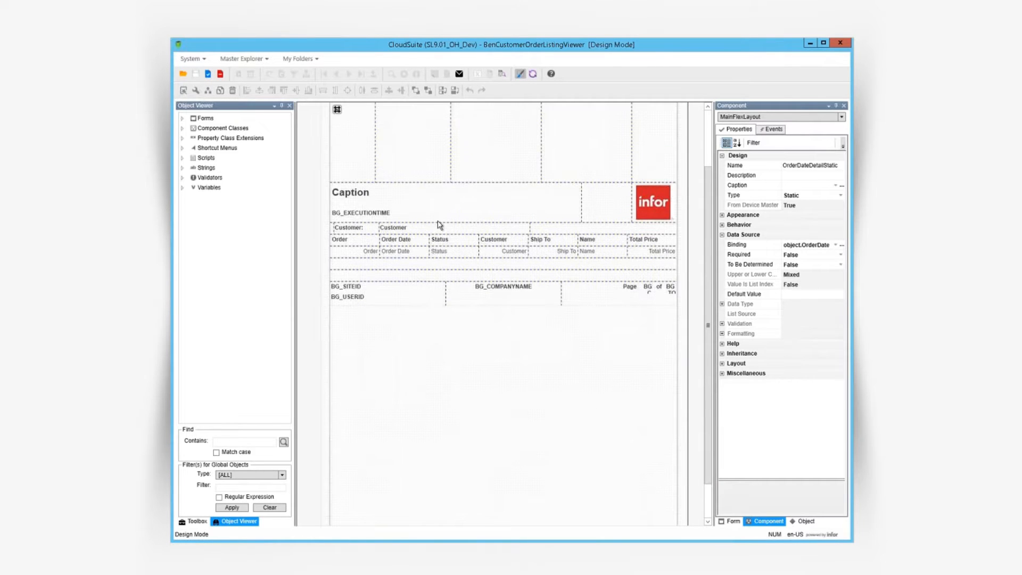
Step: Review the main flex layout's region attributes for the group header and detail header regions
{"action": "left_click", "coordinate": [337, 111]}
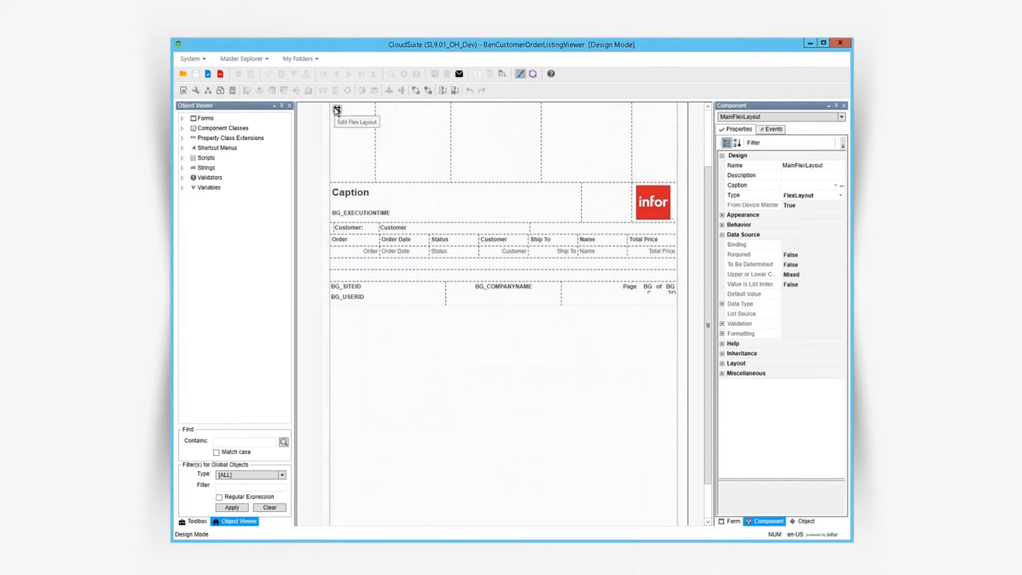
{"action": "left_click", "coordinate": [337, 110]}
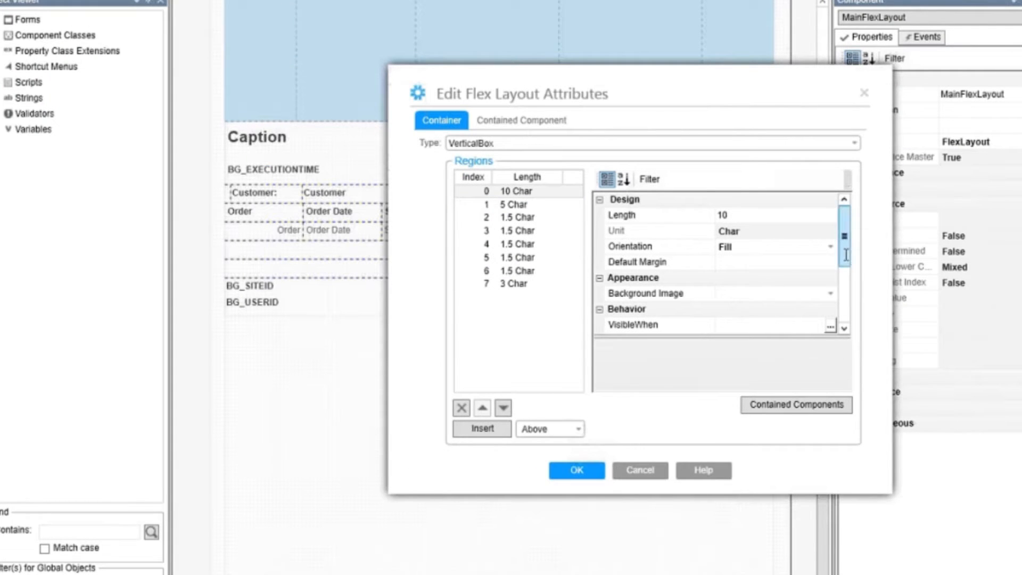
{"action": "scroll", "coordinate": [845, 254], "scroll_direction": "down", "scroll_amount": 5}
{"action": "left_click", "coordinate": [518, 204]}
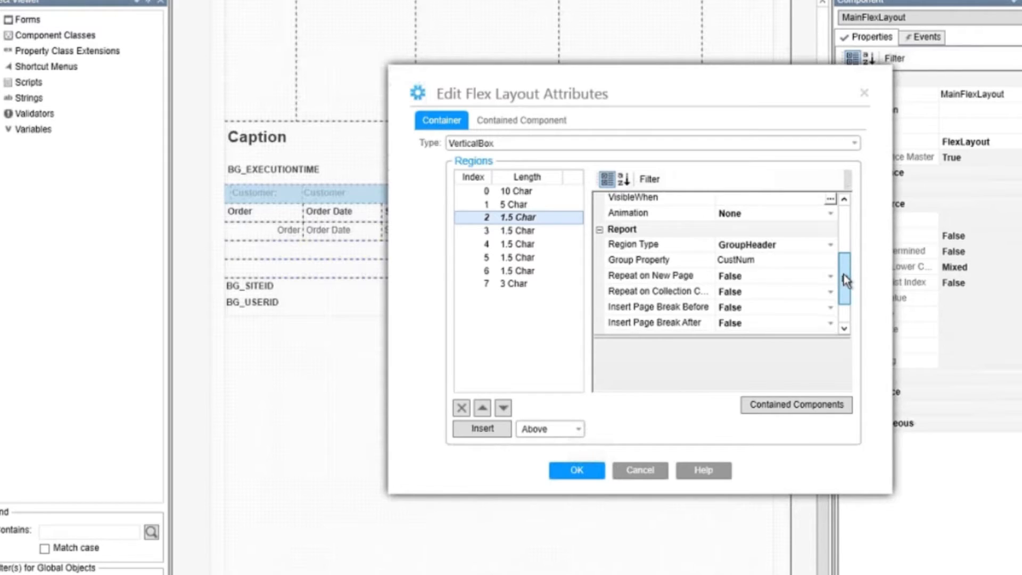
{"action": "left_click_drag", "start_coordinate": [845, 275], "coordinate": [846, 293]}
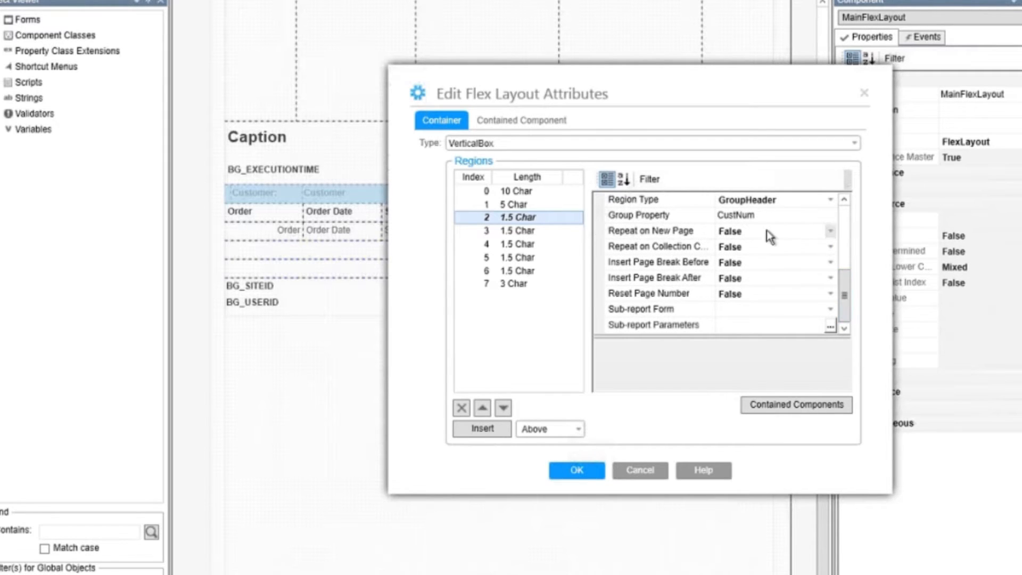
{"action": "left_click", "coordinate": [512, 230]}
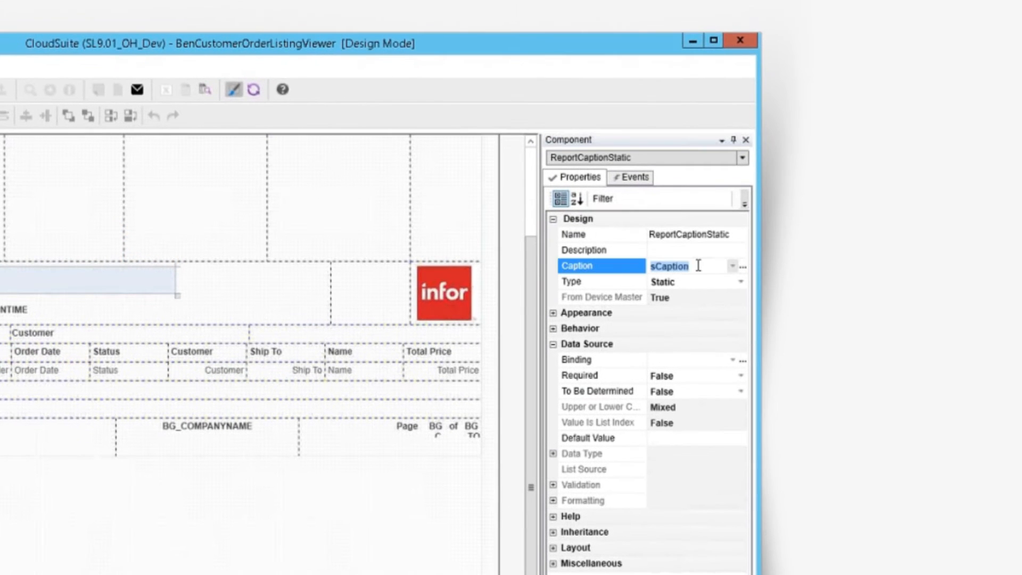
{"action": "type", "text": "Ben Customer"}
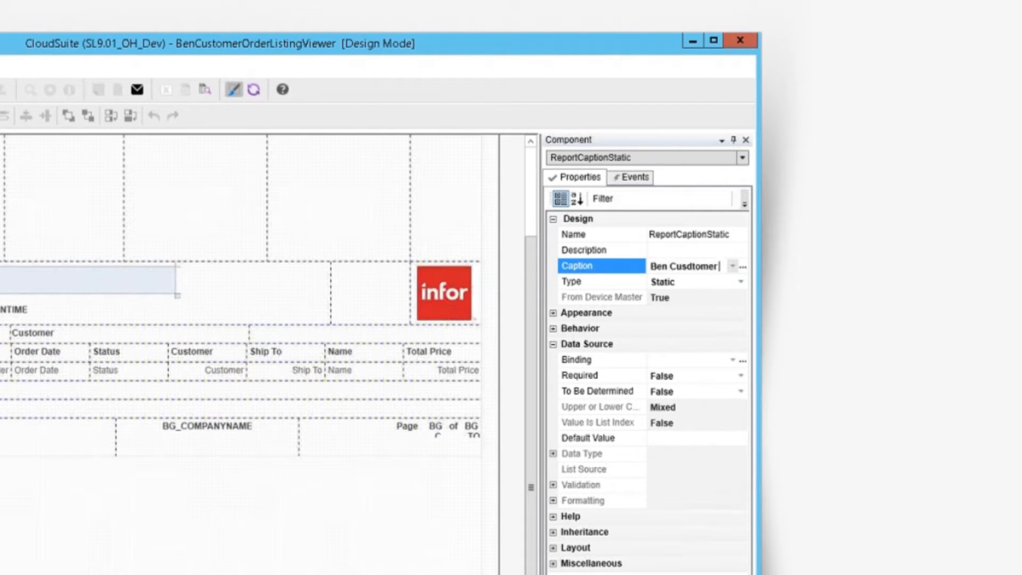
Step: Fix the caption text, add regions to the CustNum group footer and show the new static's attributes
{"action": "key", "text": "BackSpace"}
{"action": "key", "text": "BackSpace"}
{"action": "type", "text": "o"}
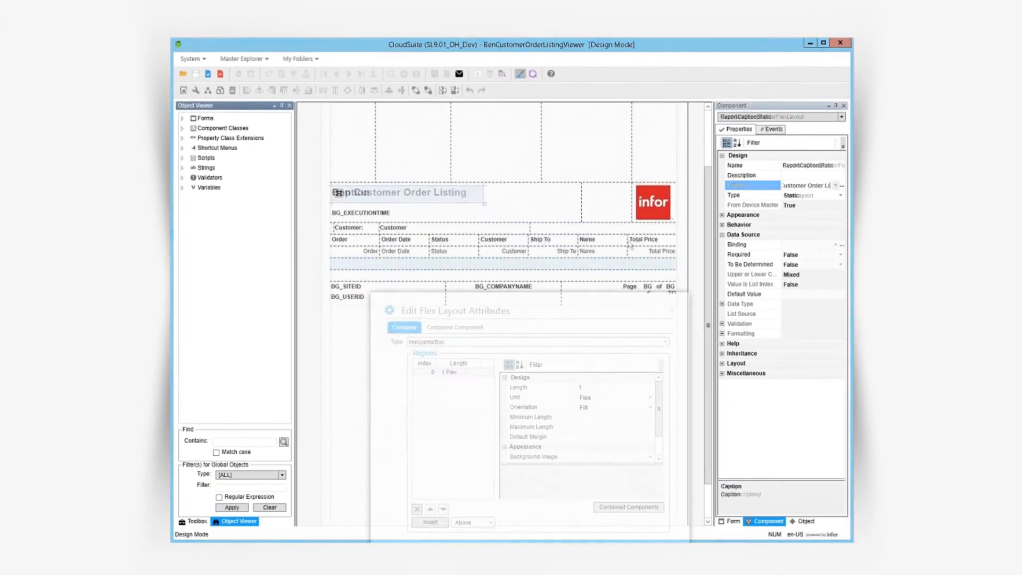
{"action": "left_click", "coordinate": [429, 522]}
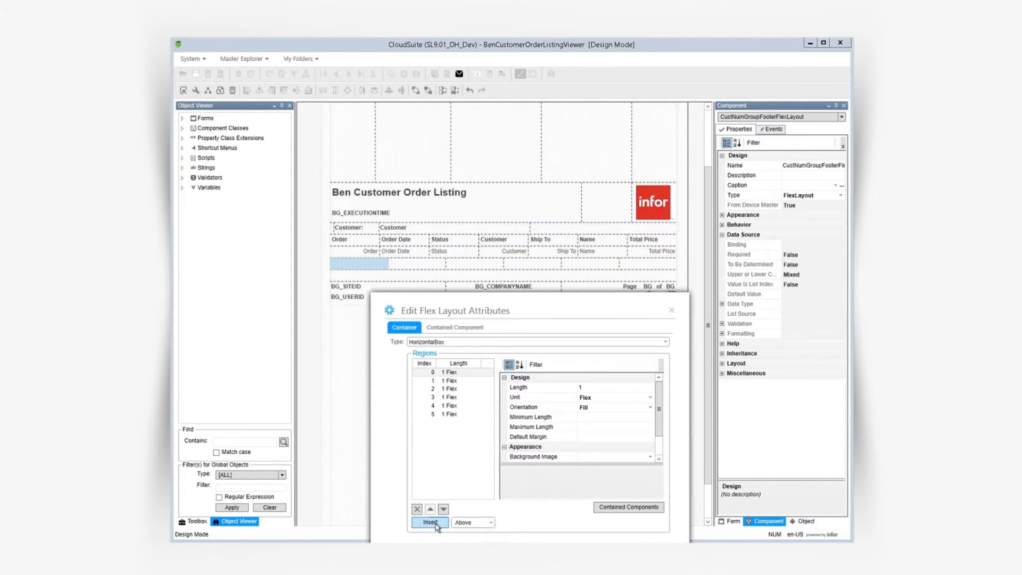
{"action": "left_click", "coordinate": [447, 424]}
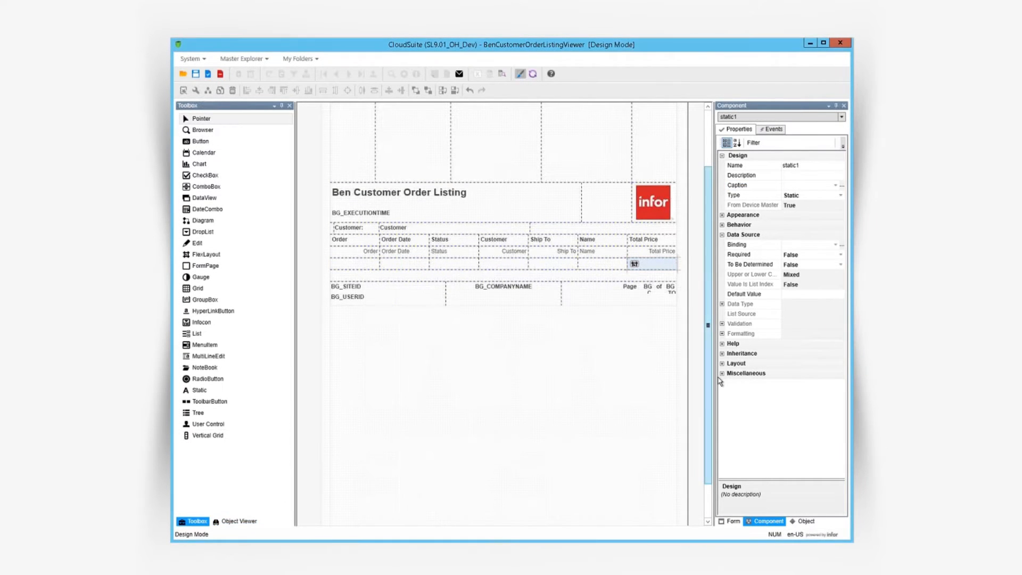
{"action": "left_click", "coordinate": [724, 384]}
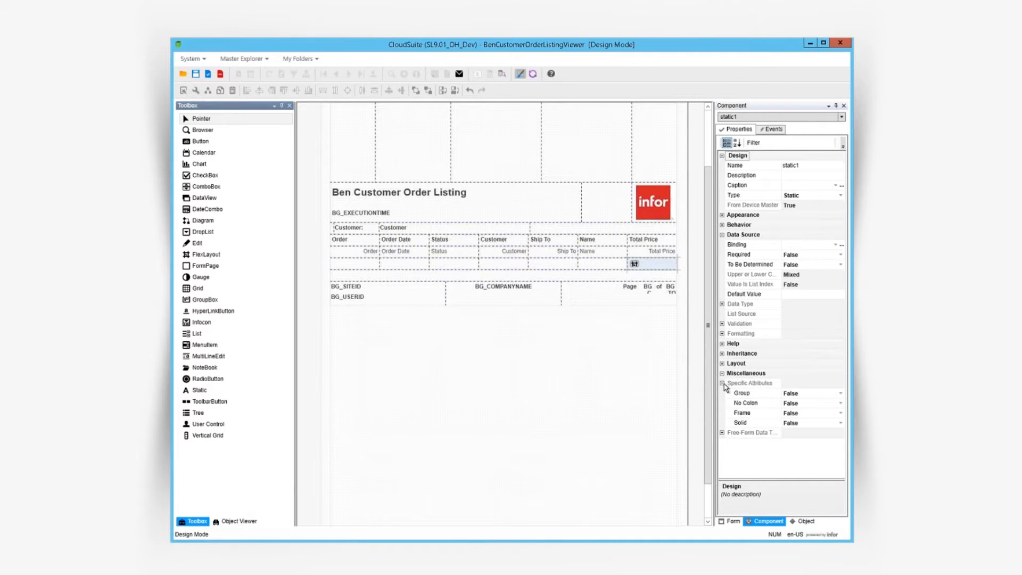
Step: Set No Colon to True and switch the field's binding type to Aggregate
{"action": "double_click", "coordinate": [799, 403]}
{"action": "left_click", "coordinate": [750, 305]}
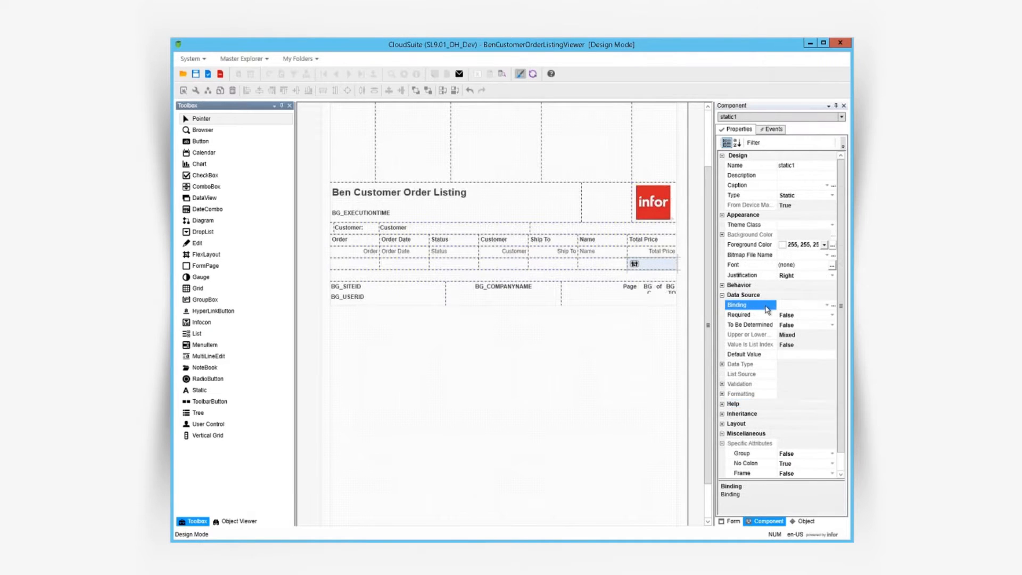
{"action": "left_click", "coordinate": [803, 305]}
{"action": "left_click", "coordinate": [836, 308]}
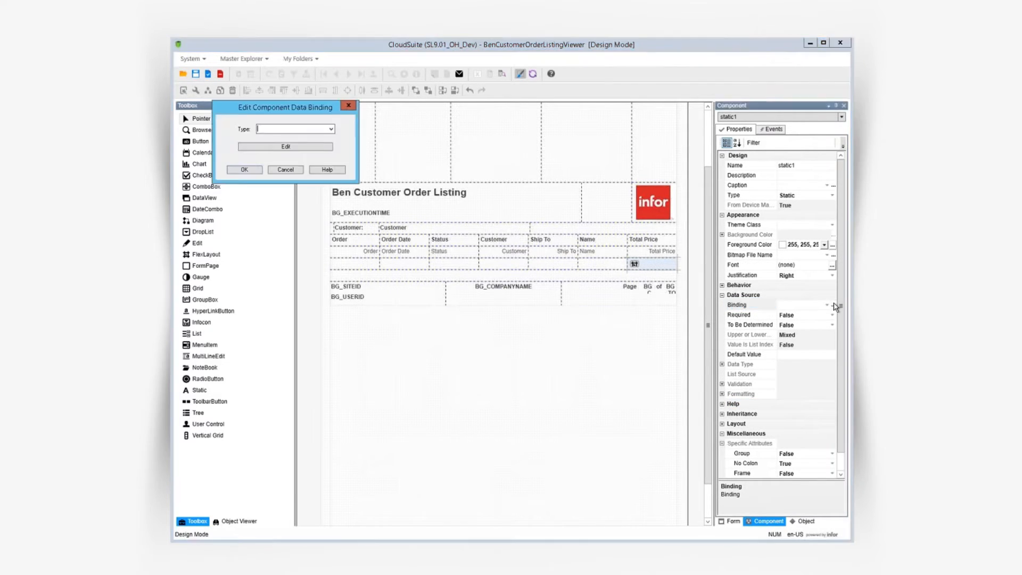
{"action": "left_click", "coordinate": [537, 206]}
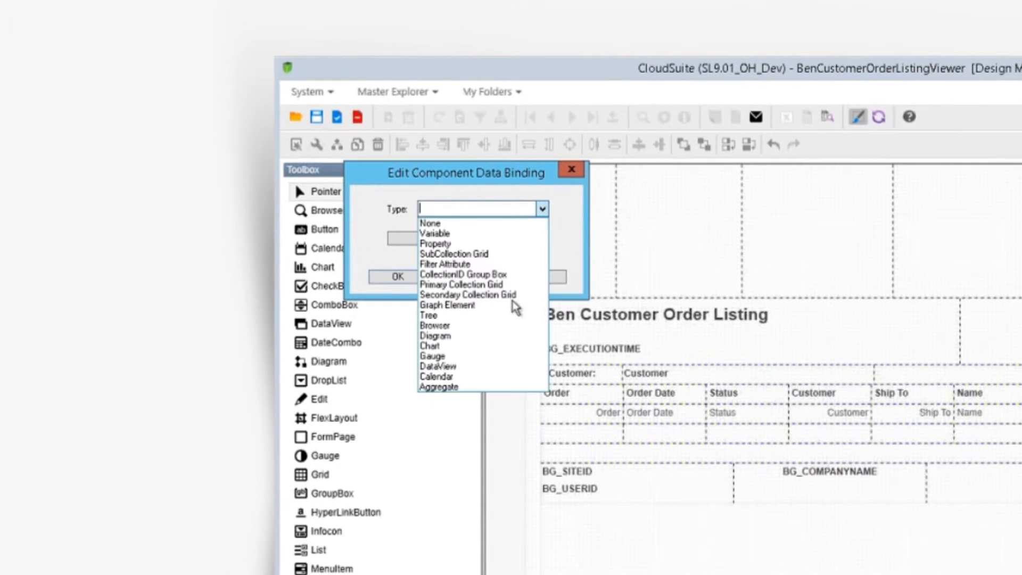
{"action": "left_click", "coordinate": [461, 388]}
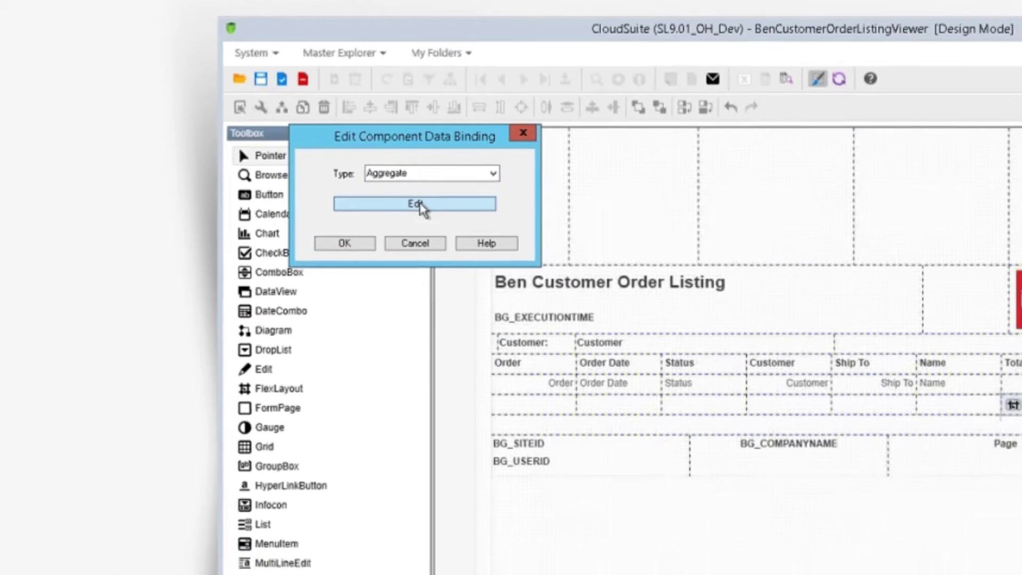
{"action": "left_click", "coordinate": [421, 206]}
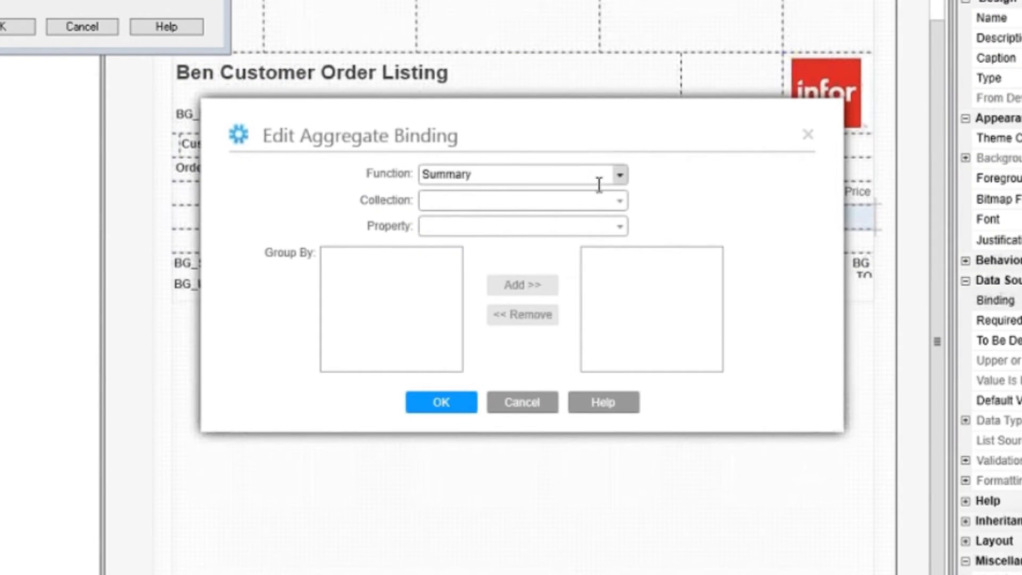
Step: Define the aggregate as a Summary of Price on the object collection, grouped by CustNum
{"action": "left_click", "coordinate": [620, 201]}
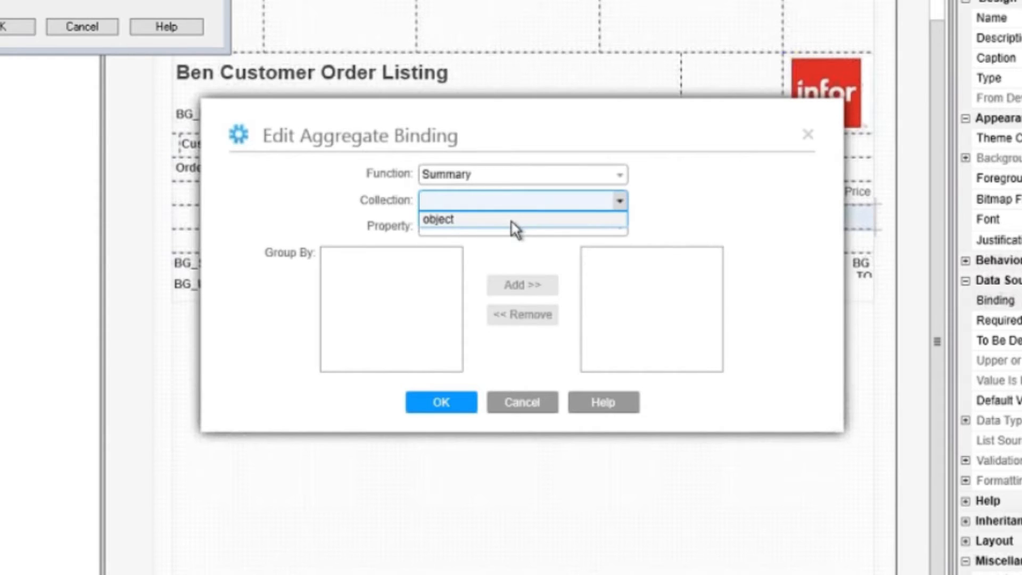
{"action": "left_click", "coordinate": [511, 219]}
{"action": "left_click", "coordinate": [620, 226]}
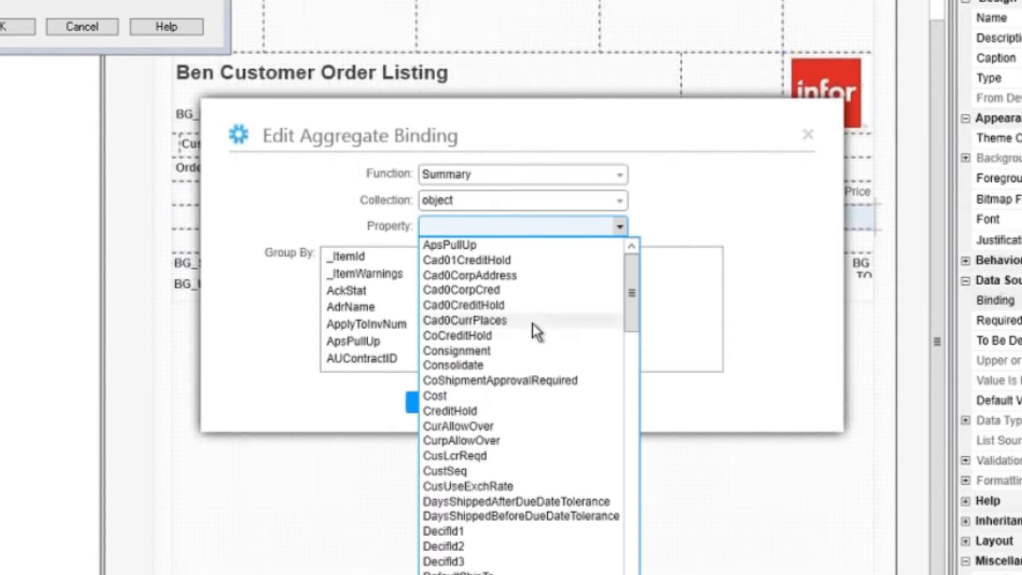
{"action": "type", "text": "Price"}
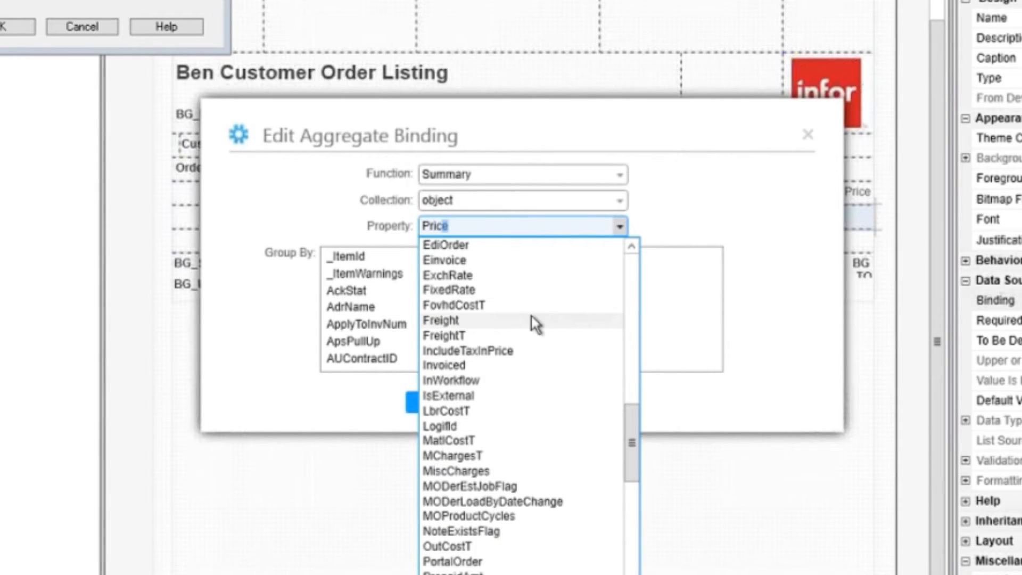
{"action": "key", "text": "Return"}
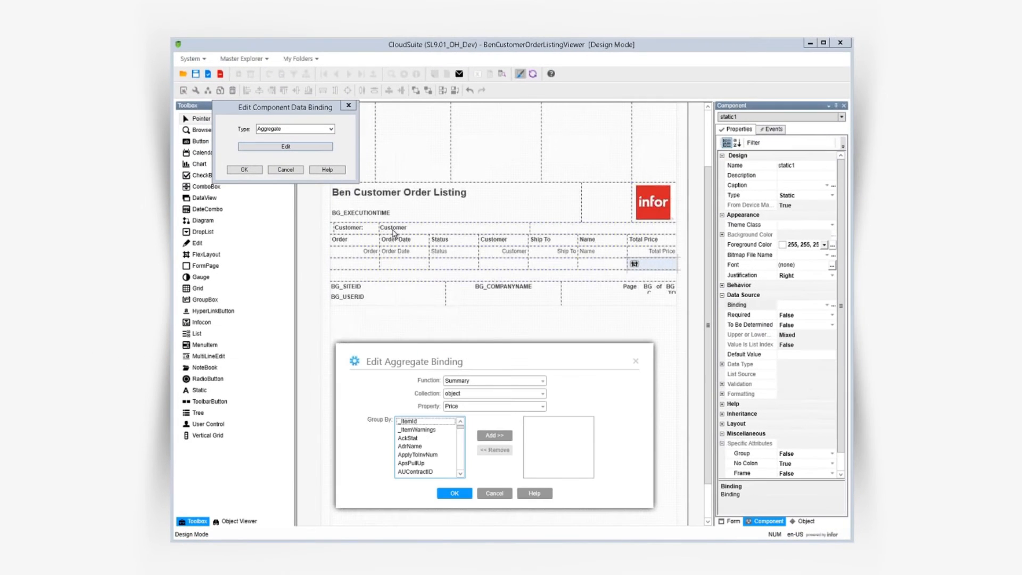
{"action": "scroll", "coordinate": [432, 447], "scroll_direction": "down", "scroll_amount": 10}
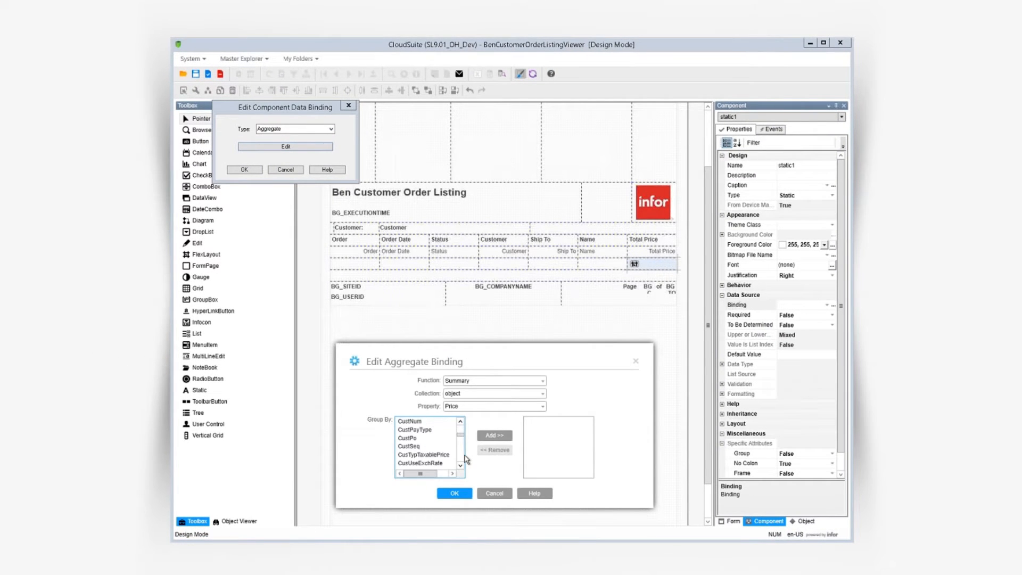
{"action": "left_click", "coordinate": [410, 420]}
{"action": "left_click", "coordinate": [495, 435]}
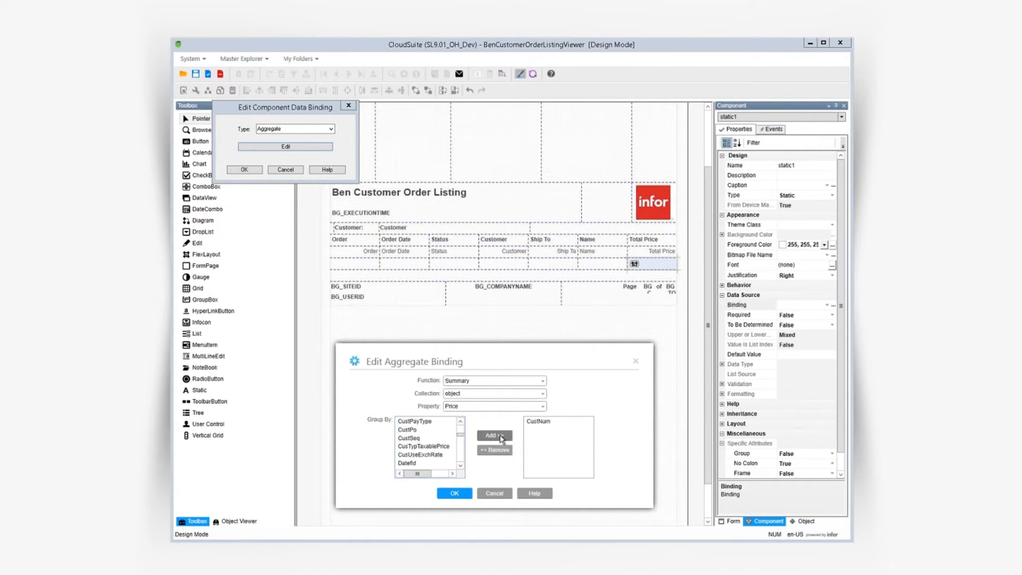
{"action": "left_click", "coordinate": [455, 493]}
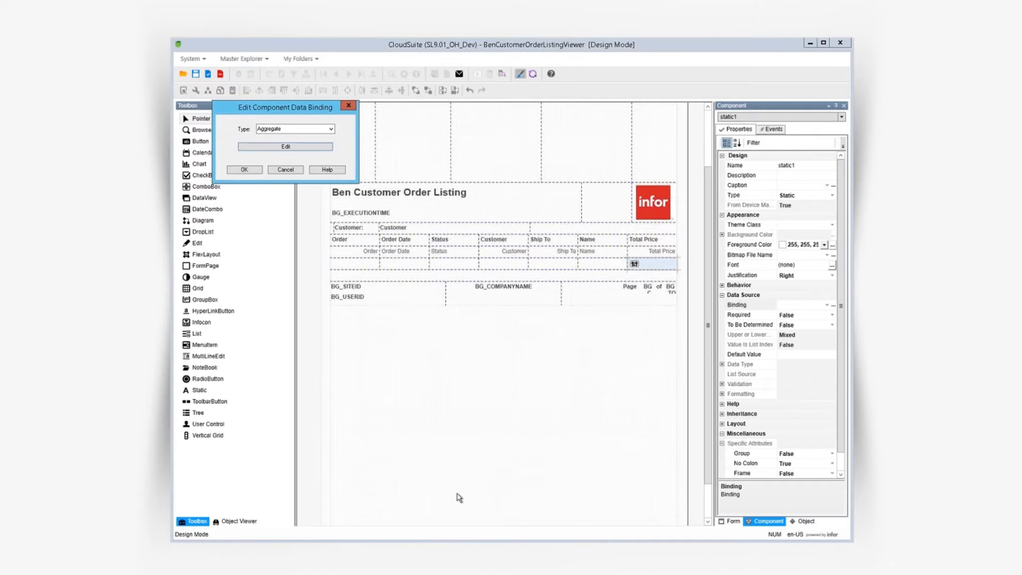
Step: Bind the second footer total cell to an aggregate Summary of Price on the object collection
{"action": "left_click", "coordinate": [245, 169]}
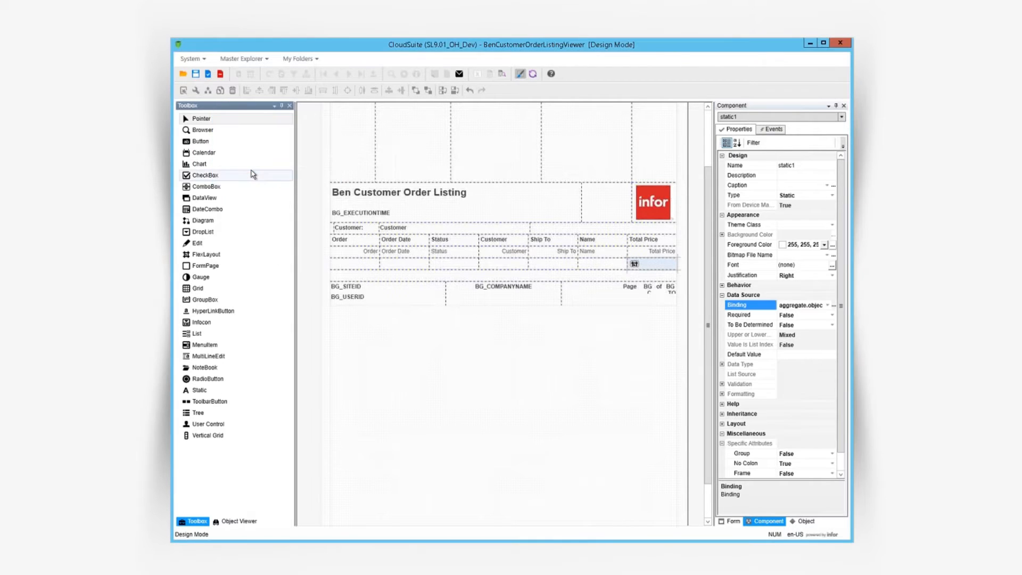
{"action": "left_click", "coordinate": [650, 273]}
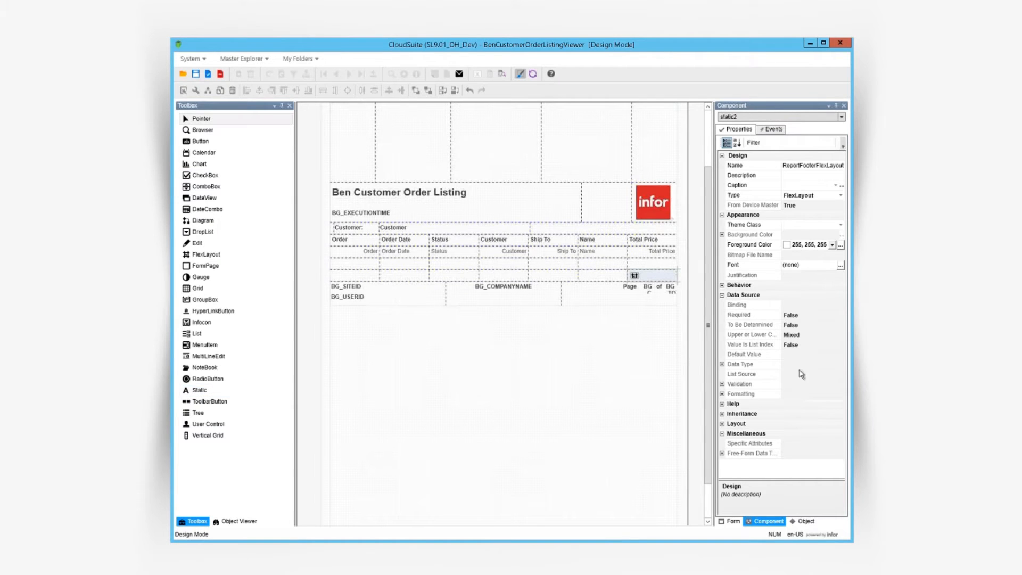
{"action": "left_click", "coordinate": [817, 463]}
{"action": "left_click", "coordinate": [803, 304]}
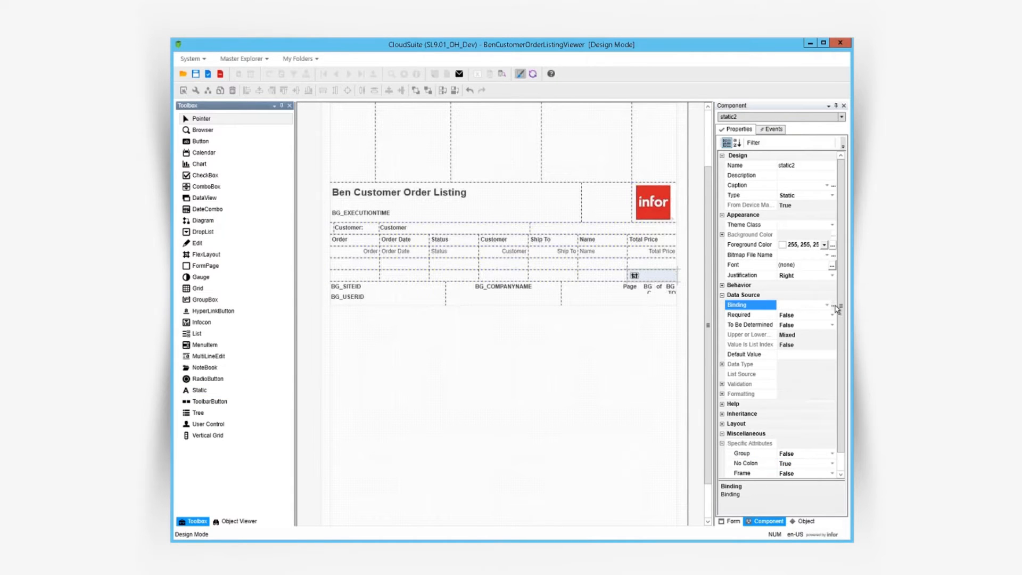
{"action": "left_click", "coordinate": [836, 305]}
{"action": "left_click", "coordinate": [257, 56]}
{"action": "left_click", "coordinate": [202, 163]}
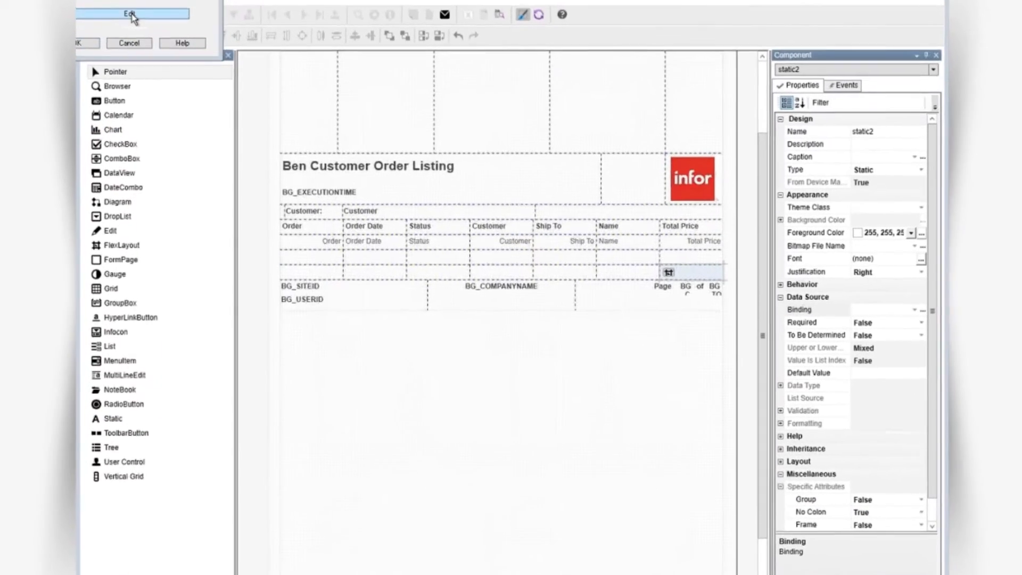
{"action": "type", "text": "object"}
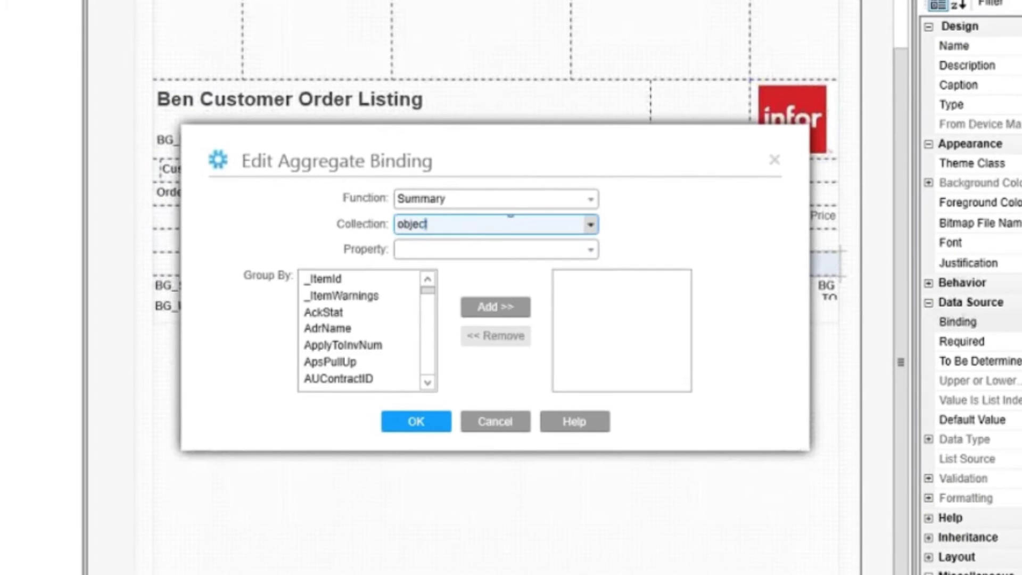
{"action": "key", "text": "Tab"}
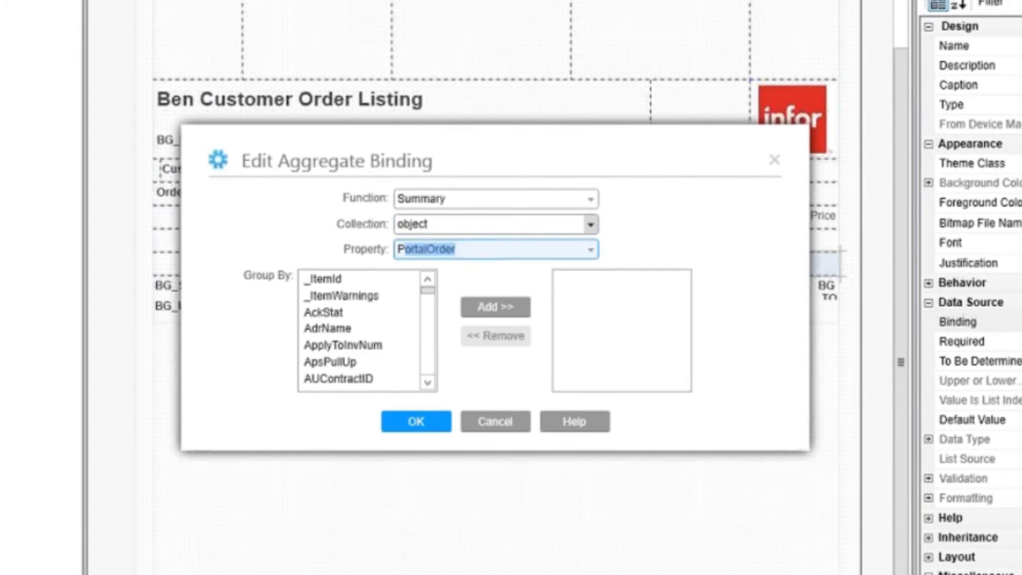
{"action": "type", "text": "Price"}
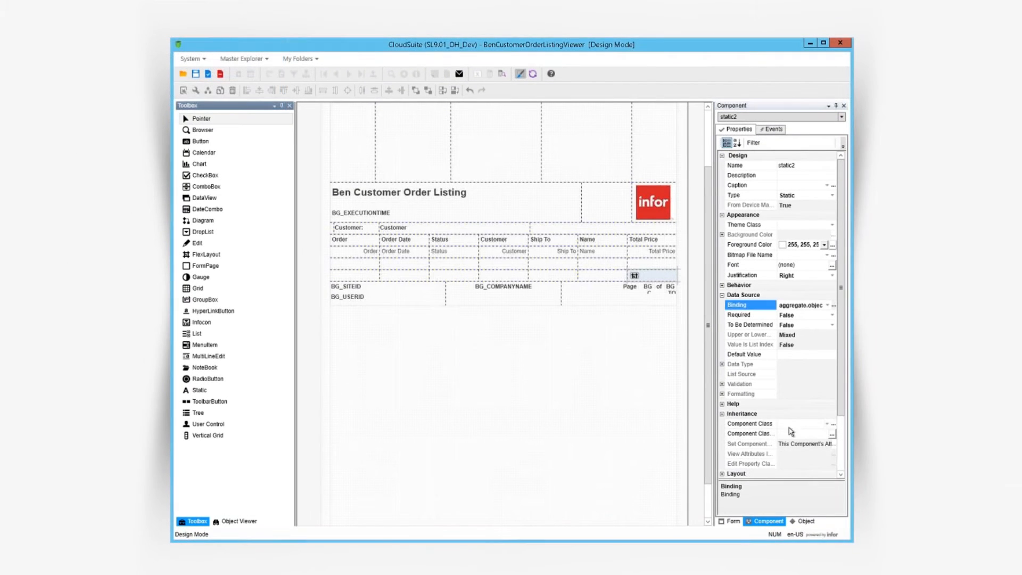
Step: Set the total cell's component class to AmountVar
{"action": "left_click", "coordinate": [789, 425]}
{"action": "type", "text": "Am"}
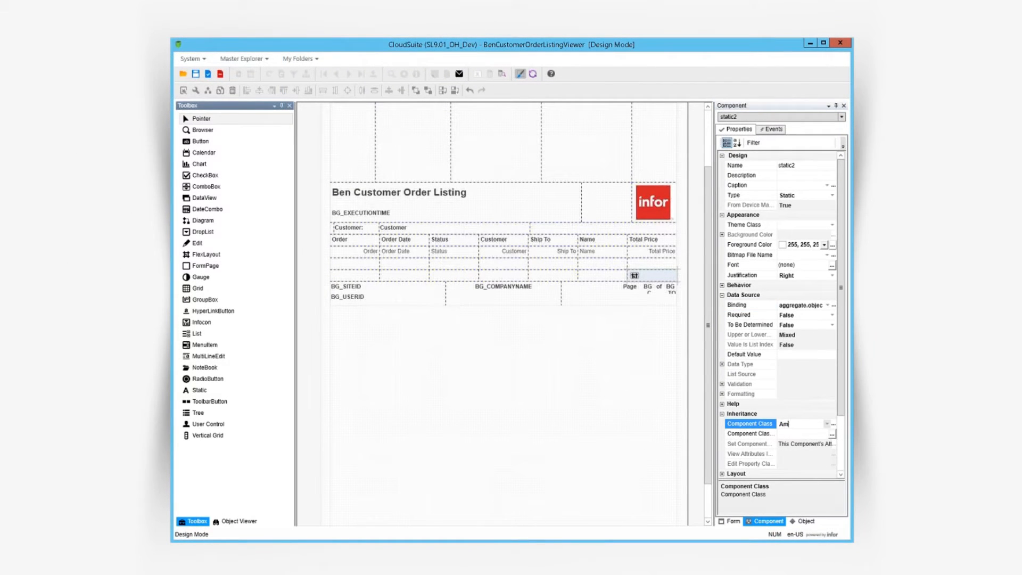
{"action": "type", "text": "ountVar"}
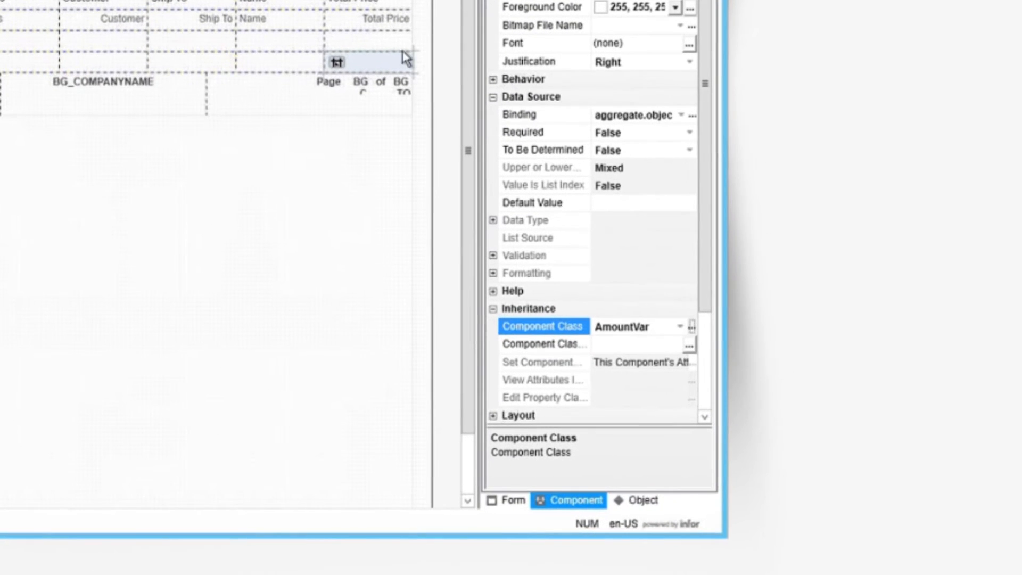
{"action": "left_click", "coordinate": [380, 42]}
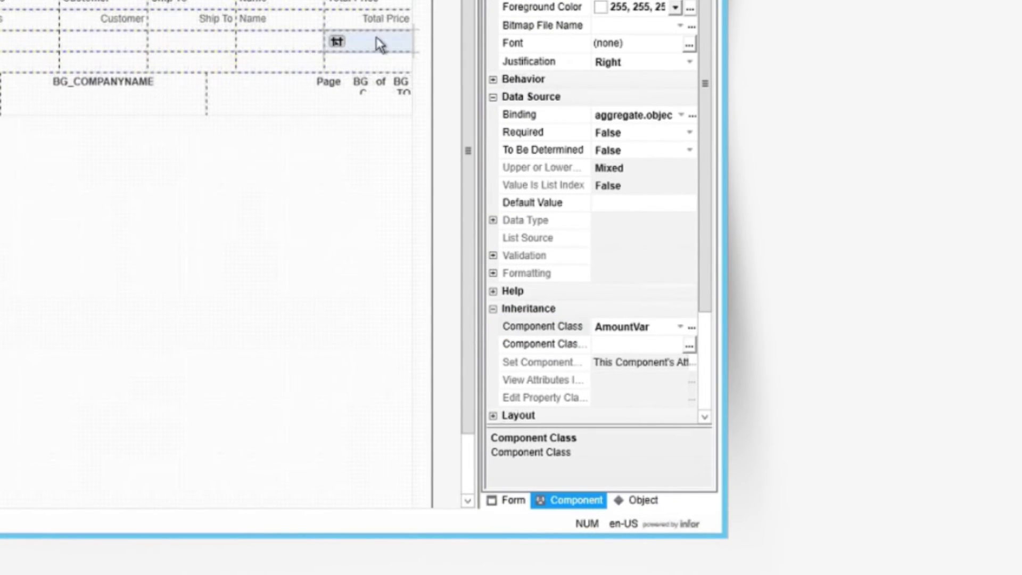
{"action": "left_click", "coordinate": [632, 327]}
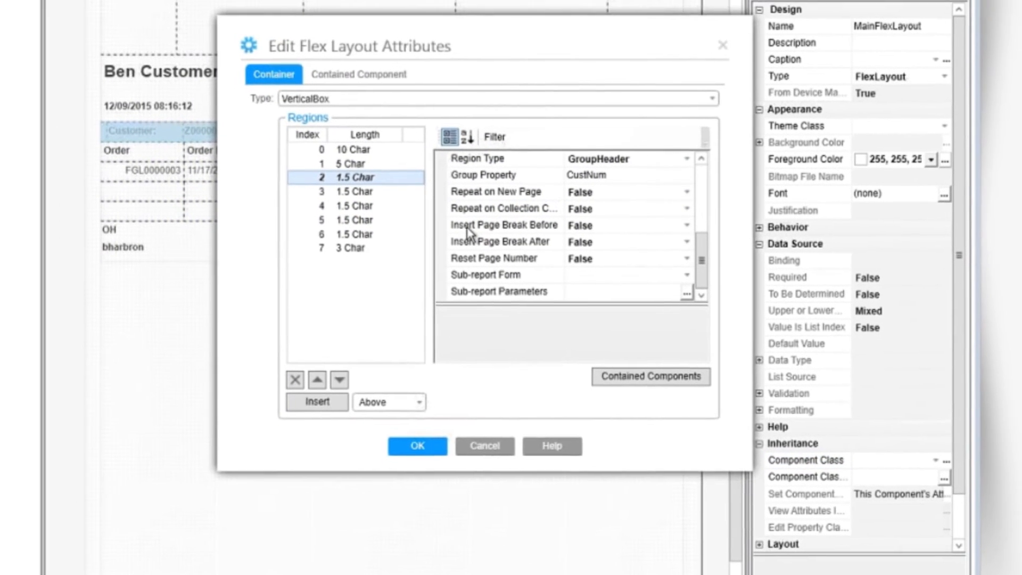
Step: Set Insert Page Break Before on the group header and Repeat on New Page on the detail header to True
{"action": "left_click", "coordinate": [604, 226]}
{"action": "type", "text": "True"}
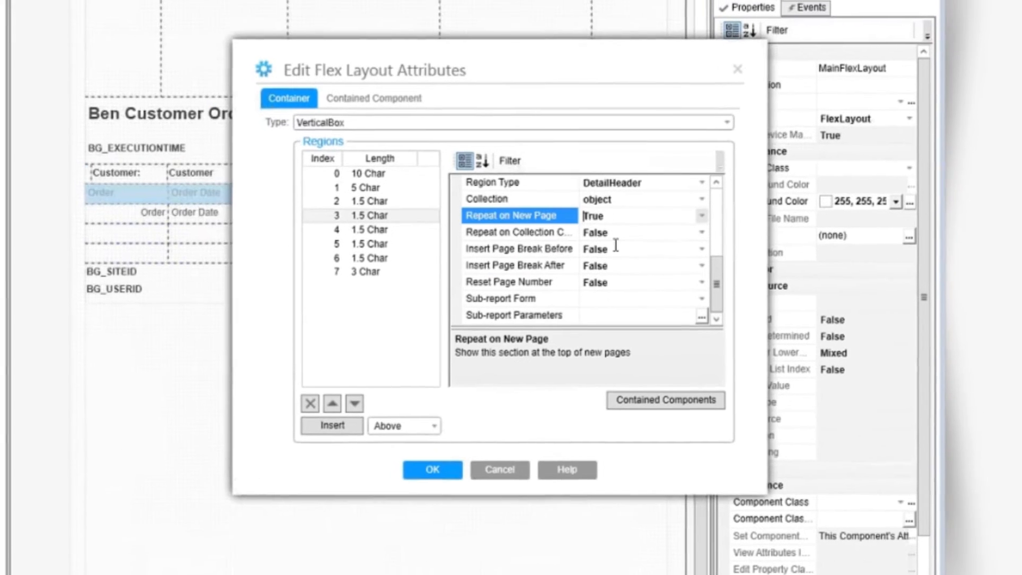
{"action": "left_click", "coordinate": [429, 473]}
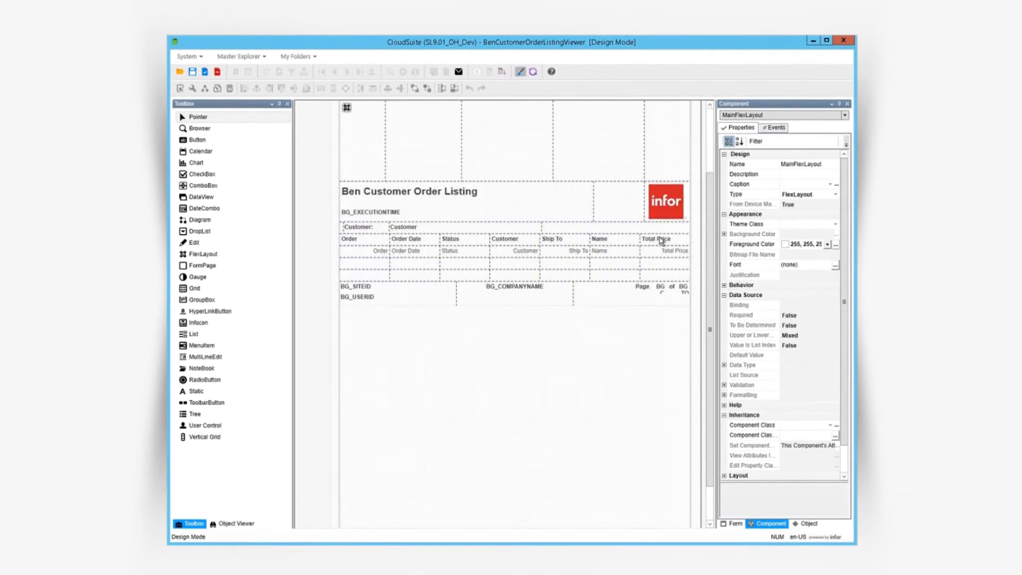
Step: Set the Total Price header static's Theme Class to ReportLabel
{"action": "left_click", "coordinate": [662, 242]}
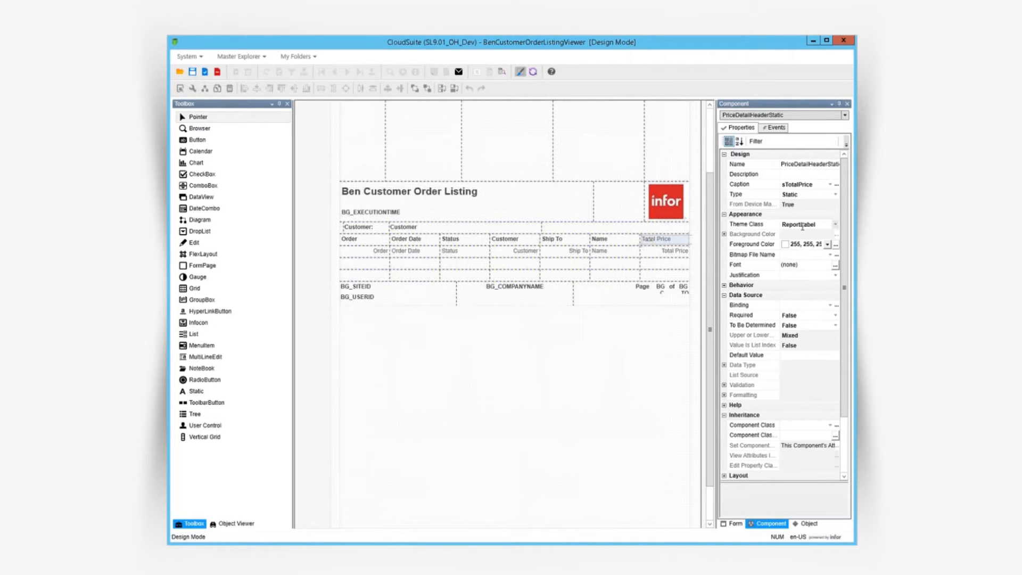
{"action": "left_click", "coordinate": [819, 224]}
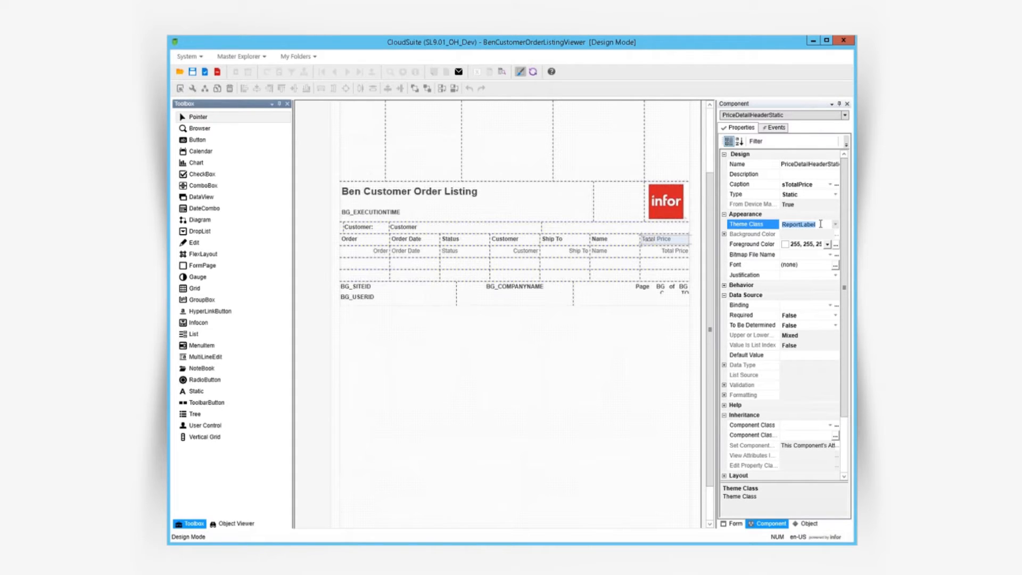
{"action": "left_click", "coordinate": [819, 224]}
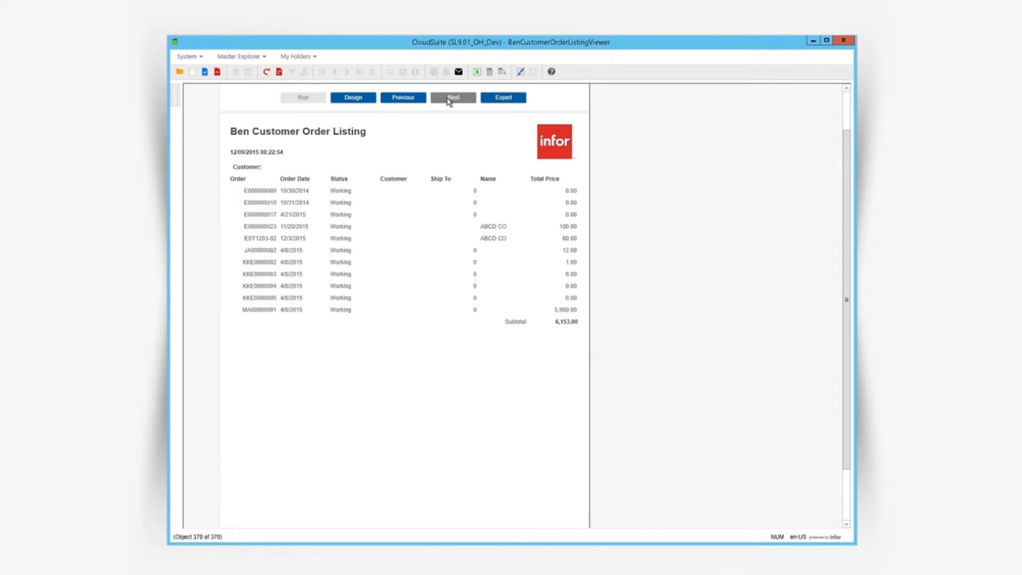
Step: Advance the preview to the next customer, then give the new layout region a length of 2
{"action": "left_click", "coordinate": [449, 99]}
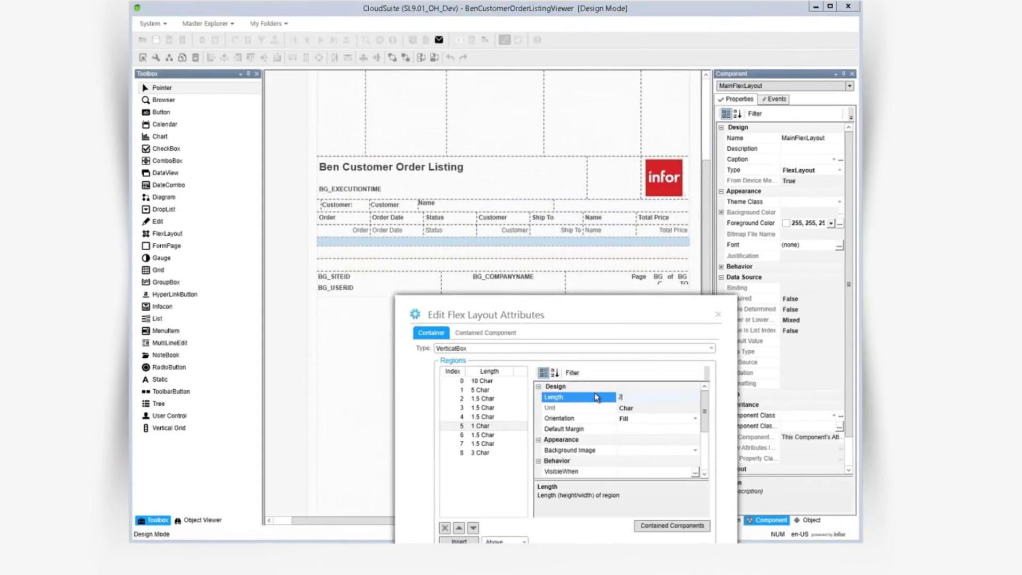
{"action": "left_click", "coordinate": [626, 407]}
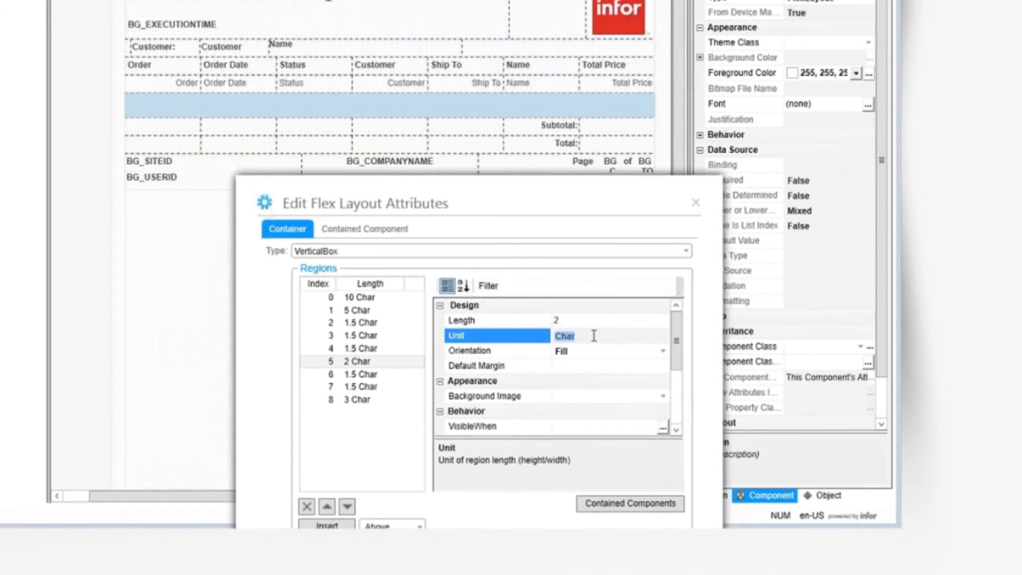
{"action": "left_click_drag", "start_coordinate": [677, 337], "coordinate": [677, 406]}
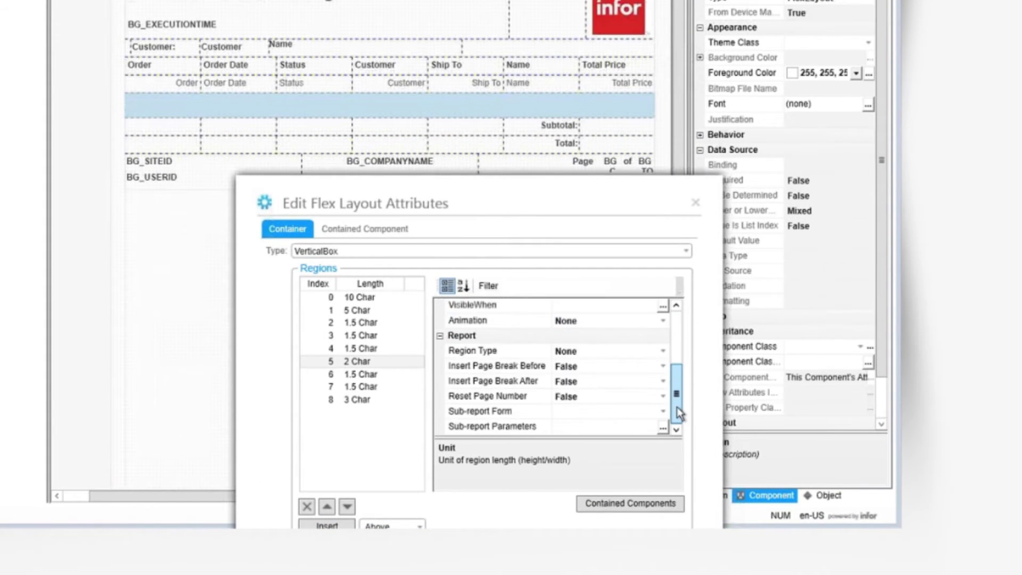
Step: Make the region a Detail region on the object collection and start choosing its sub-report form
{"action": "left_click", "coordinate": [603, 351]}
{"action": "left_click", "coordinate": [662, 353]}
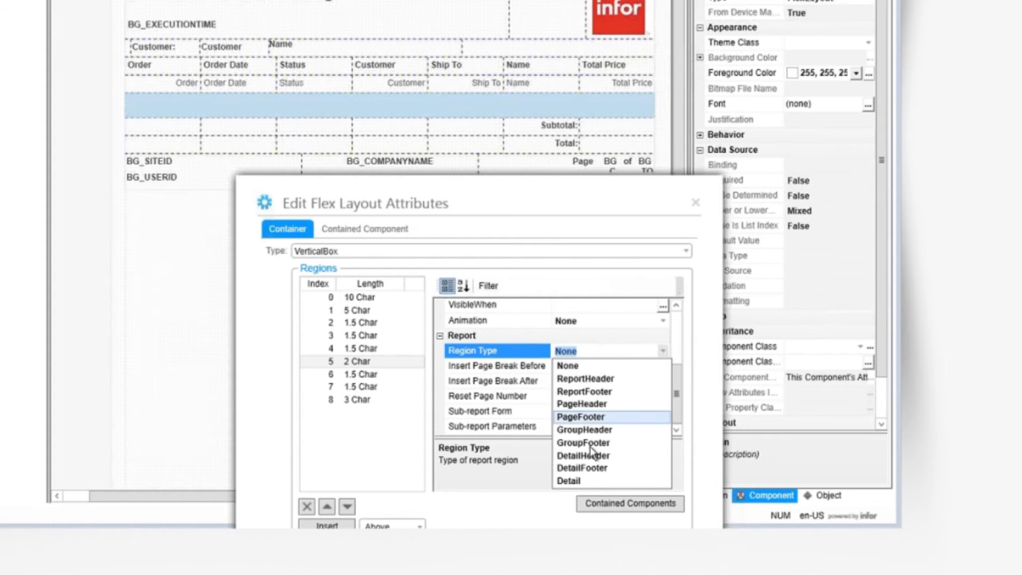
{"action": "left_click", "coordinate": [579, 482]}
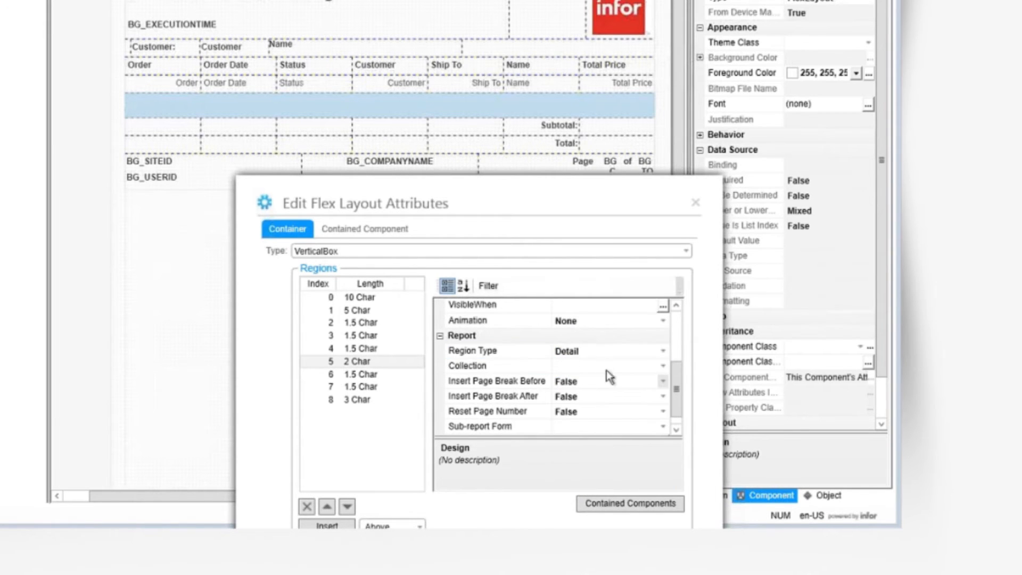
{"action": "left_click", "coordinate": [606, 368]}
{"action": "left_click", "coordinate": [661, 365]}
{"action": "left_click", "coordinate": [607, 380]}
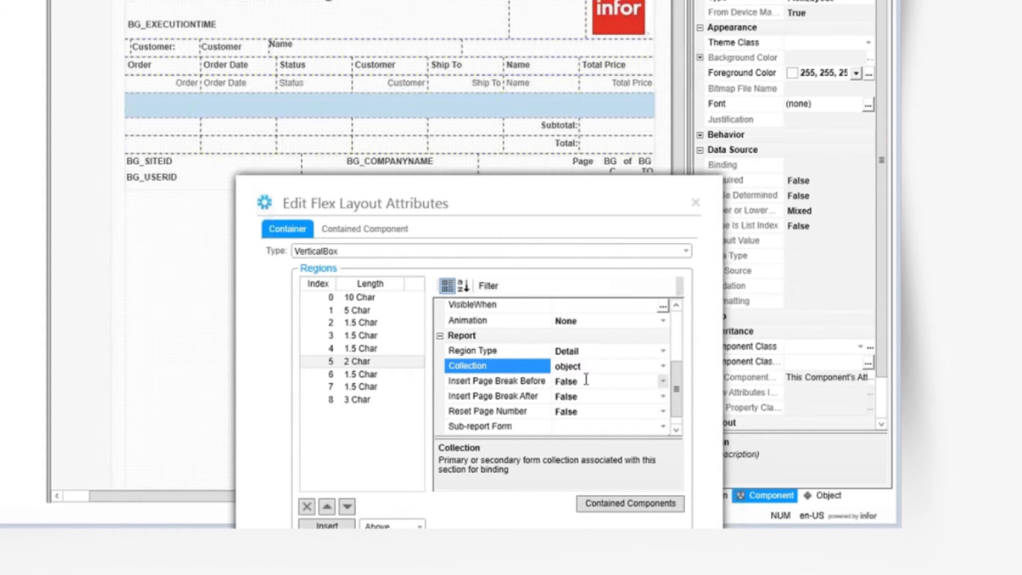
{"action": "scroll", "coordinate": [673, 392], "scroll_direction": "down", "scroll_amount": 1}
{"action": "left_click", "coordinate": [604, 411]}
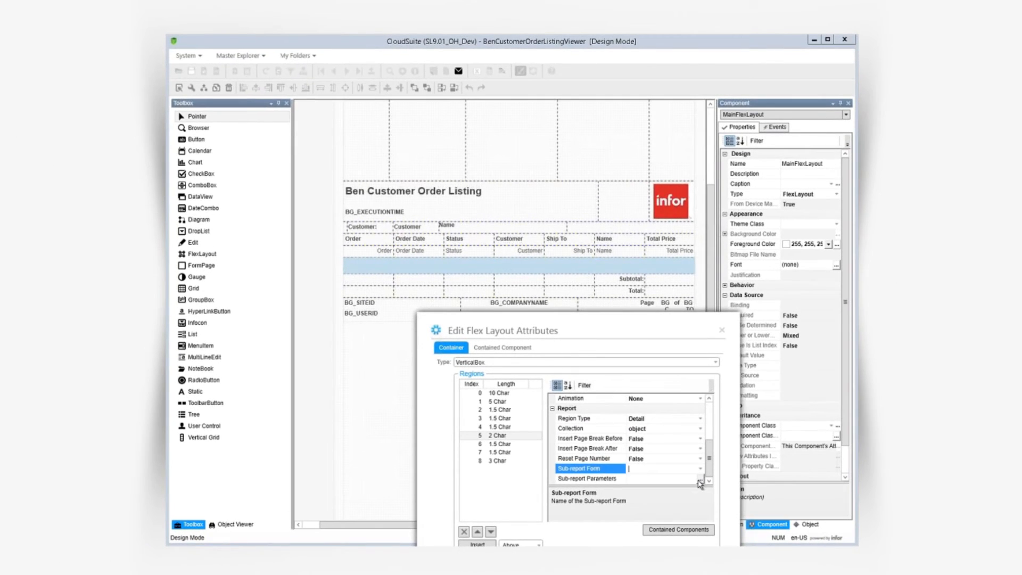
{"action": "left_click", "coordinate": [662, 427]}
Step: Choose BenReportNotesViewer as the sub-report and add the RowPointer variable pair
{"action": "left_click_drag", "start_coordinate": [311, 58], "coordinate": [464, 214]}
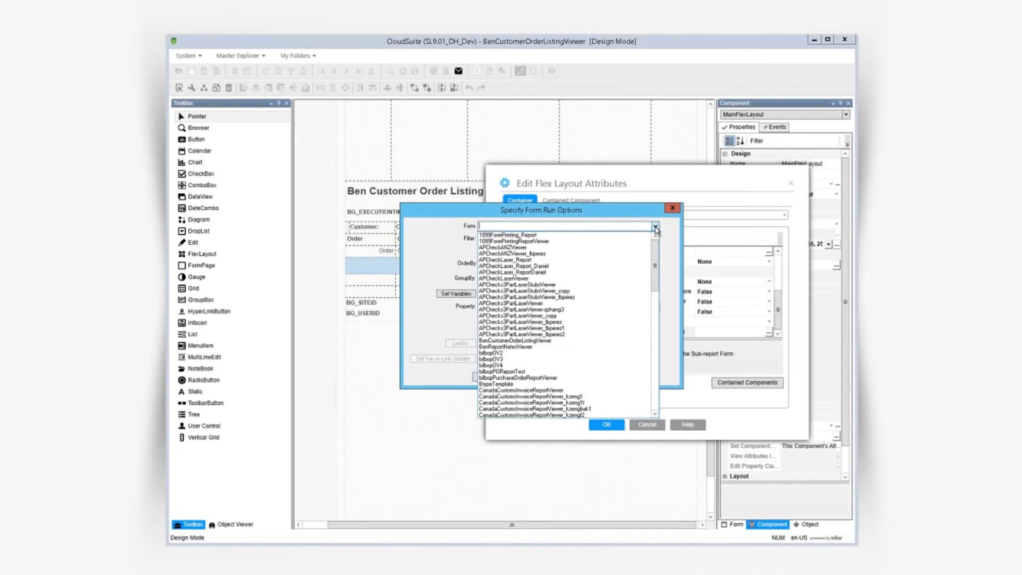
{"action": "left_click", "coordinate": [534, 346]}
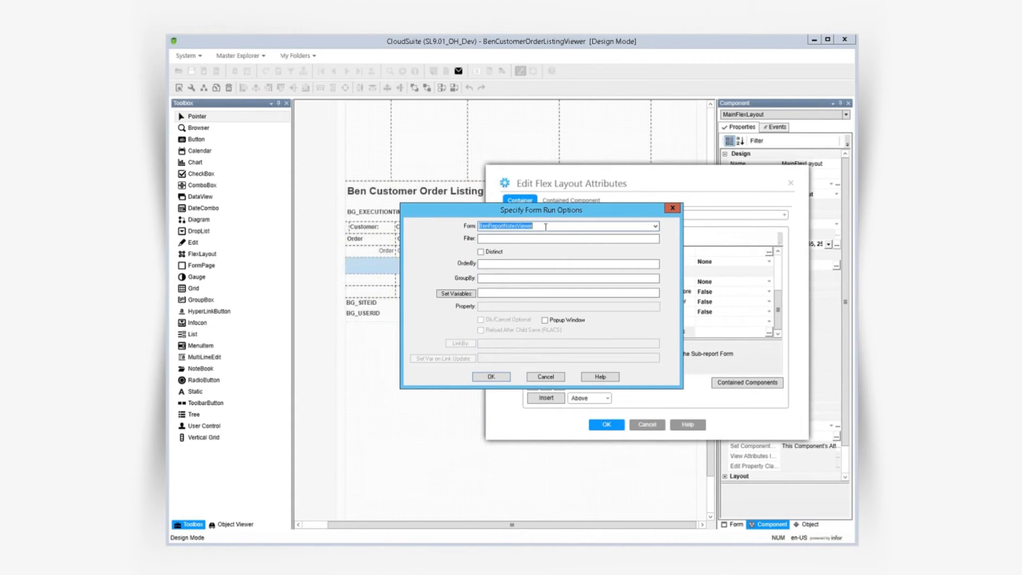
{"action": "left_click", "coordinate": [456, 293]}
{"action": "left_click", "coordinate": [404, 151]}
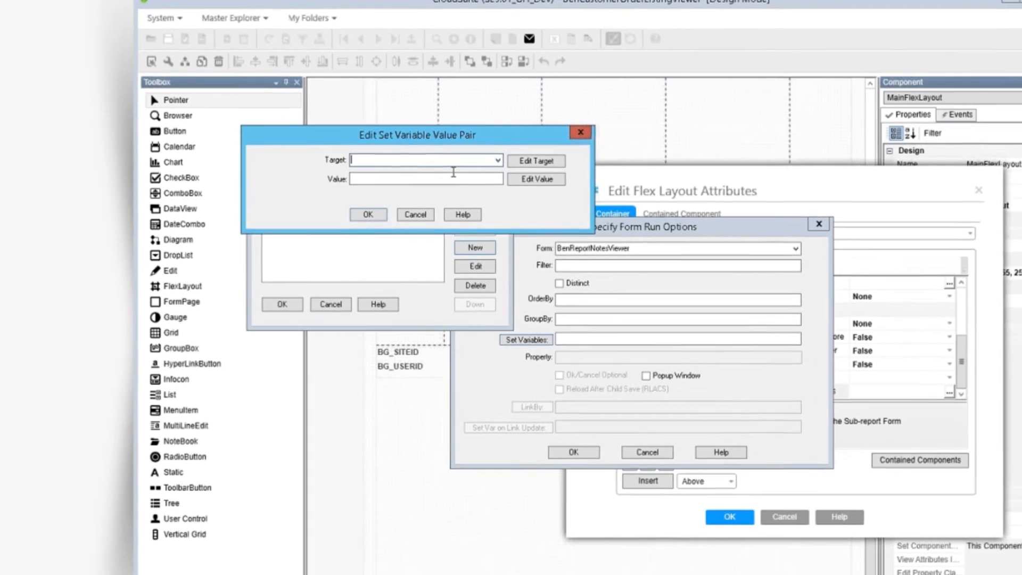
{"action": "type", "text": "RowPointer"}
{"action": "left_click", "coordinate": [419, 179]}
{"action": "type", "text": "P|RowPo"}
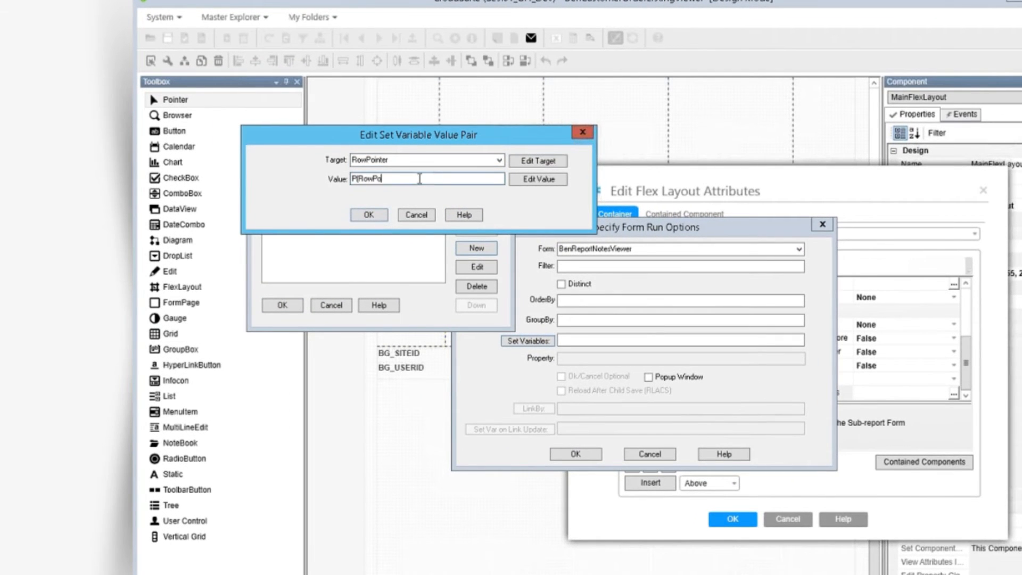
{"action": "type", "text": "inter)"}
{"action": "key", "text": "Return"}
Step: Add ShowExternal=1 and ShowInternal=1 variables and accept the sub-report's variable set
{"action": "left_click", "coordinate": [419, 225]}
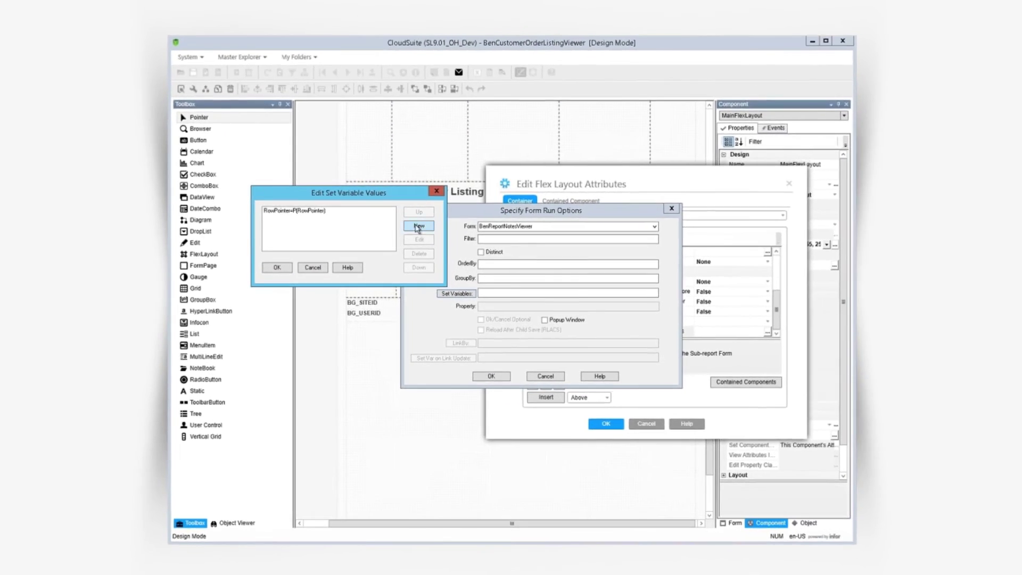
{"action": "type", "text": "ShowExternal"}
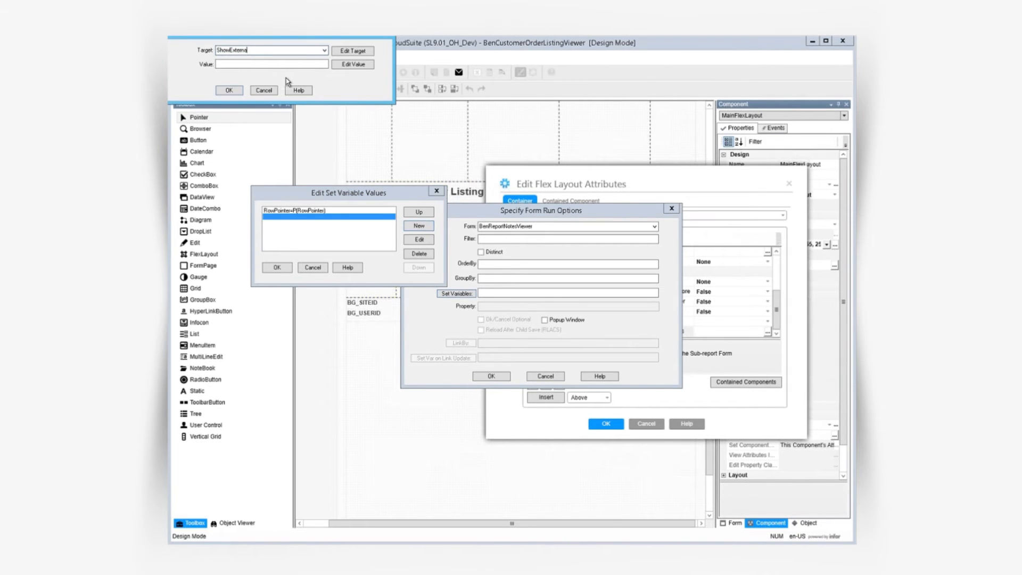
{"action": "type", "text": "1"}
{"action": "left_click", "coordinate": [229, 90]}
{"action": "left_click", "coordinate": [419, 226]}
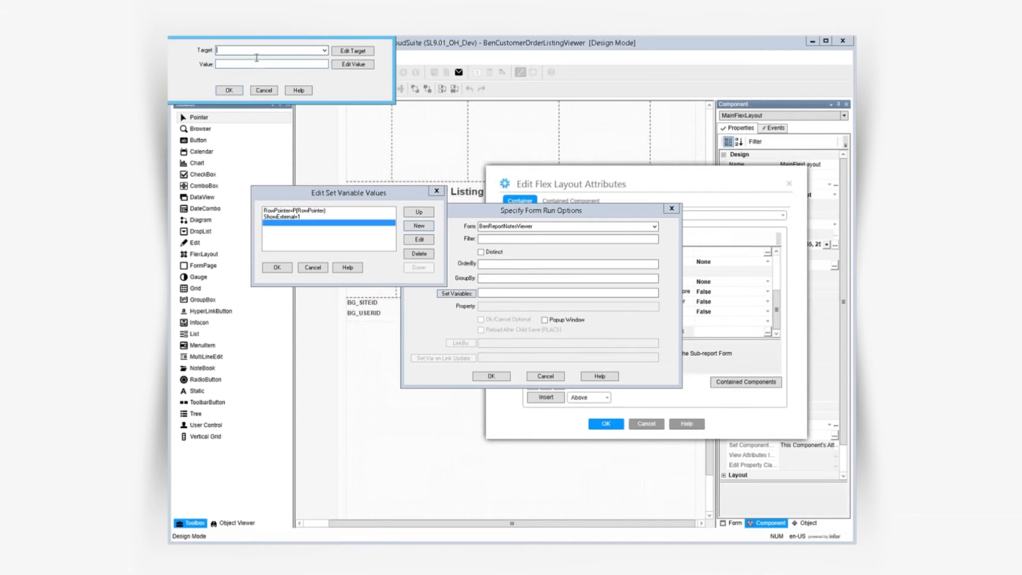
{"action": "type", "text": "ShowInternal"}
{"action": "key", "text": "Tab"}
{"action": "key", "text": "Tab"}
{"action": "type", "text": "1"}
{"action": "left_click", "coordinate": [230, 90]}
{"action": "left_click", "coordinate": [277, 267]}
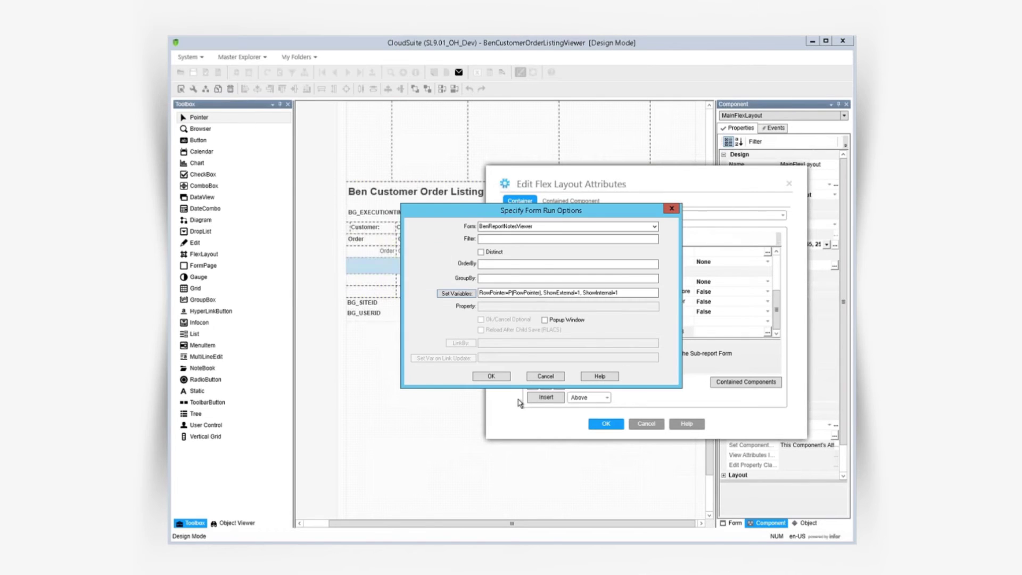
Step: Confirm the sub-report run options and choose the NoteExistsFlag property as the condition's left value
{"action": "left_click", "coordinate": [494, 376]}
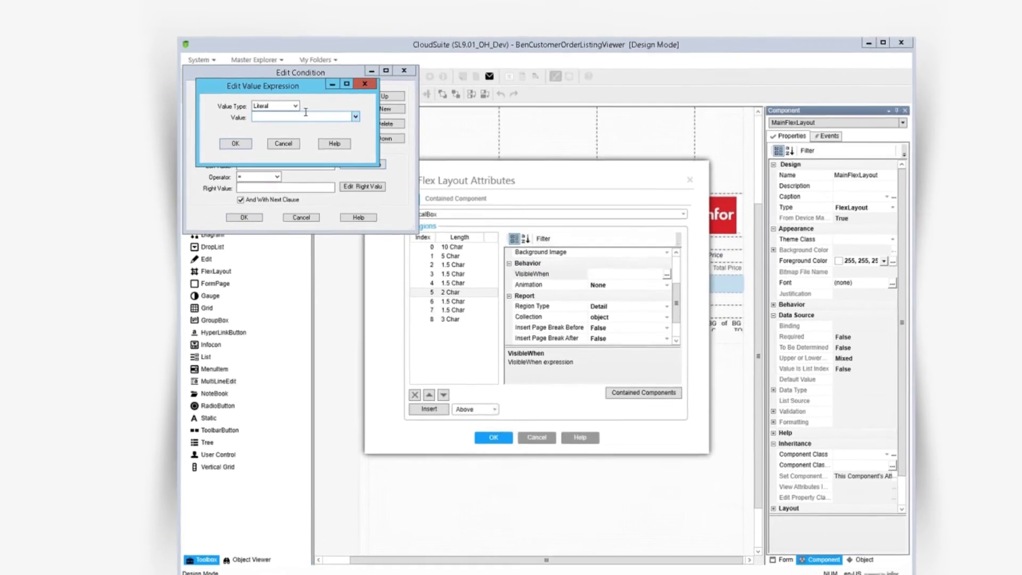
{"action": "left_click", "coordinate": [276, 99]}
{"action": "left_click", "coordinate": [264, 128]}
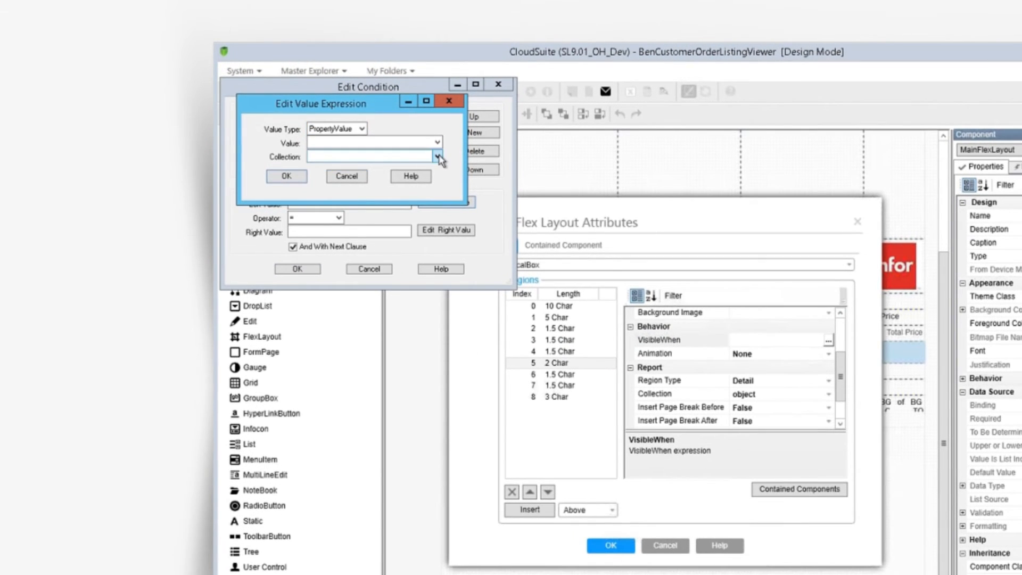
{"action": "left_click", "coordinate": [438, 157]}
{"action": "left_click", "coordinate": [438, 143]}
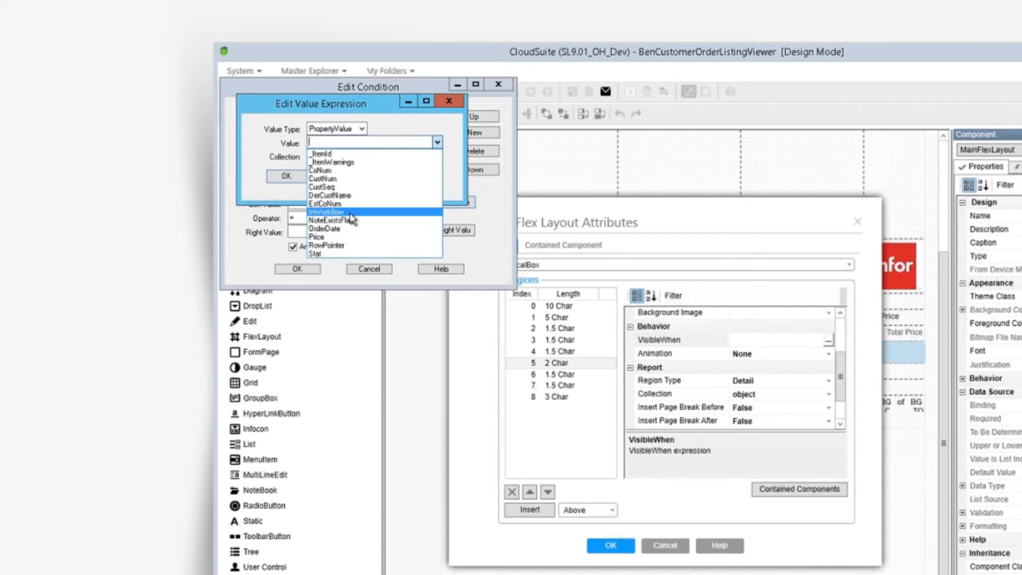
{"action": "left_click", "coordinate": [336, 220]}
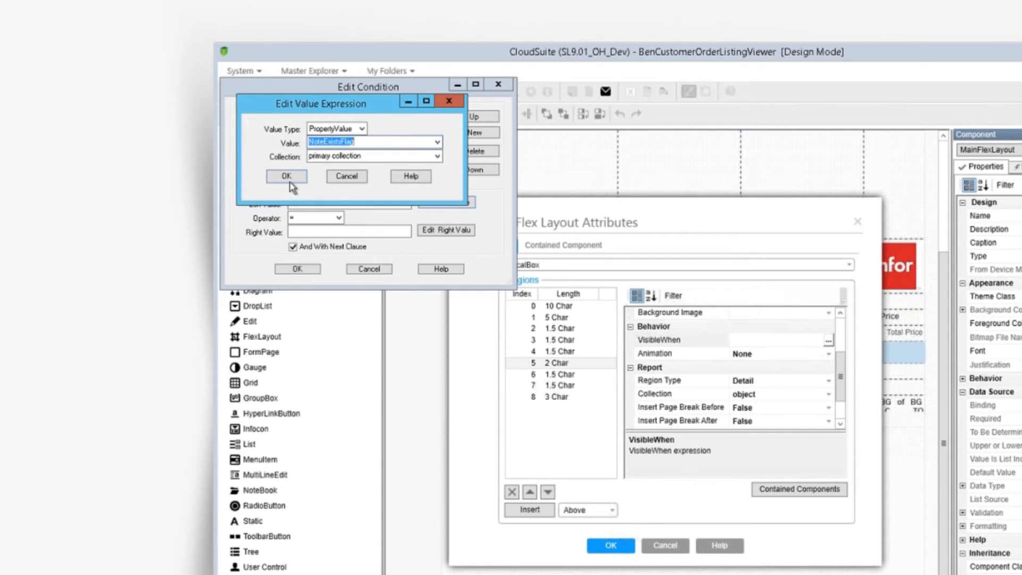
{"action": "left_click", "coordinate": [285, 176]}
Step: Complete the VisibleWhen condition NoteExistsFlag = 1 and set Visible in Design Mode to True
{"action": "left_click", "coordinate": [446, 231]}
{"action": "type", "text": "1"}
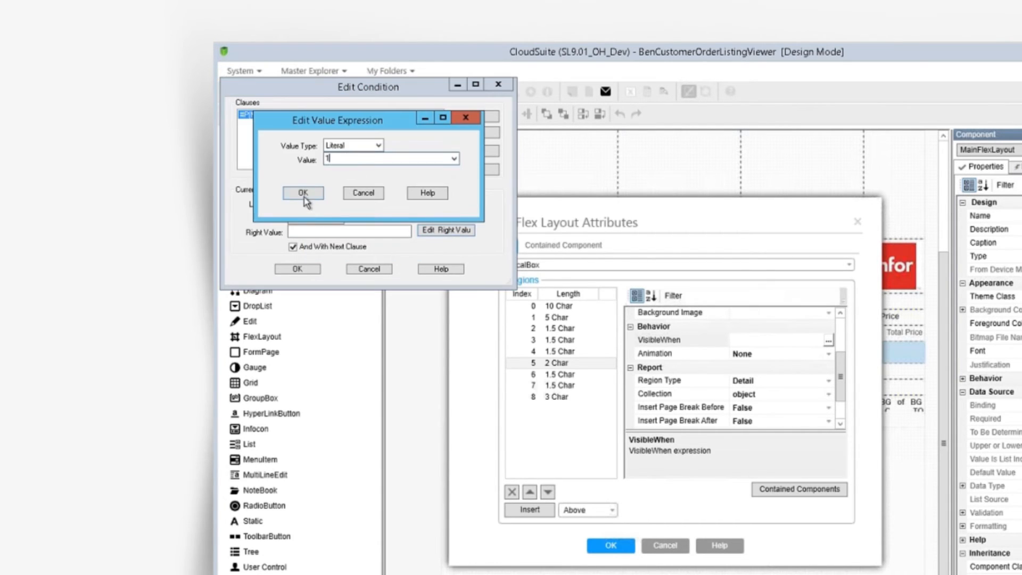
{"action": "left_click", "coordinate": [309, 204]}
{"action": "left_click", "coordinate": [297, 268]}
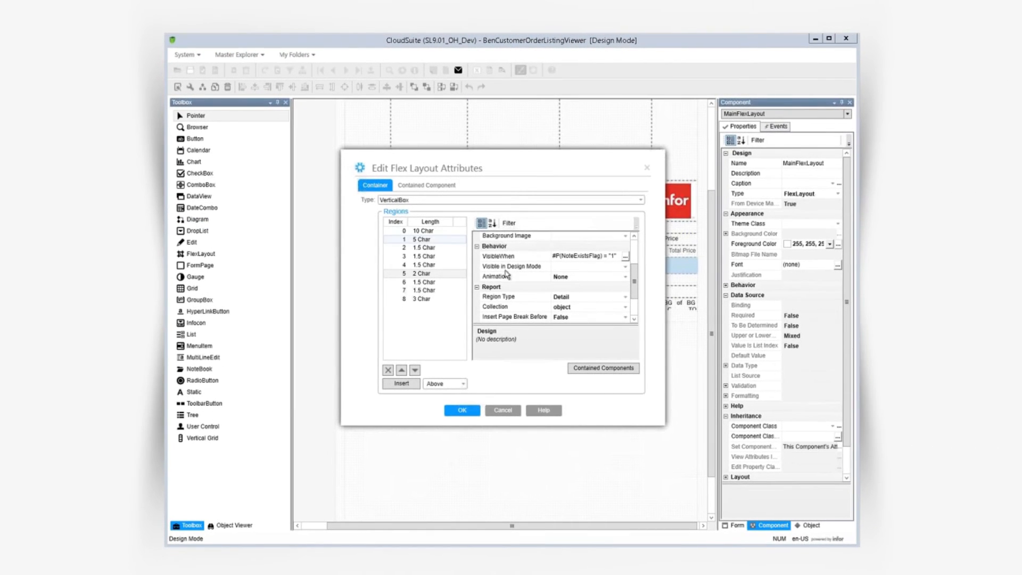
{"action": "scroll", "coordinate": [559, 280], "scroll_direction": "up", "scroll_amount": 2}
{"action": "left_click", "coordinate": [511, 304]}
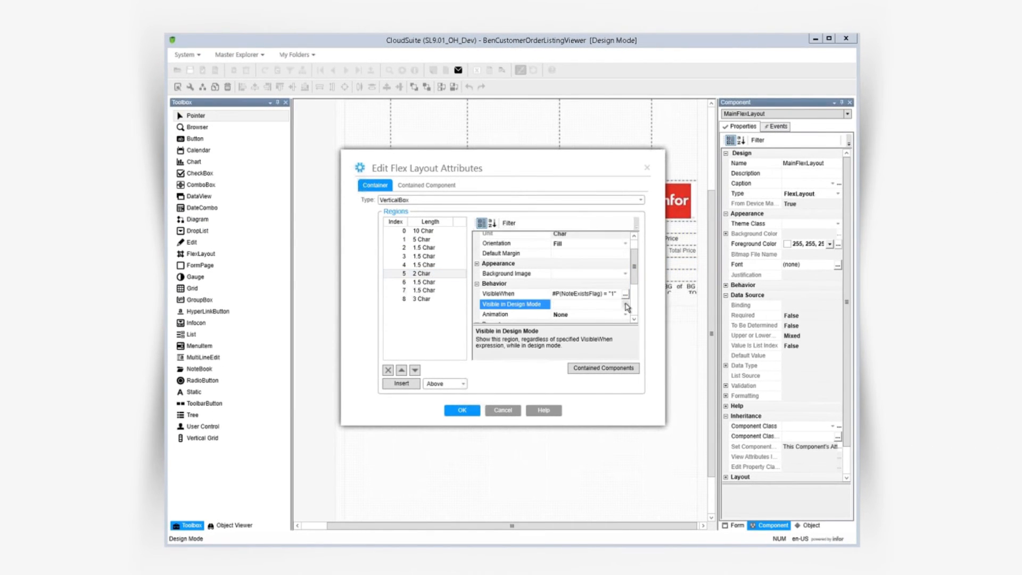
{"action": "left_click", "coordinate": [625, 305]}
{"action": "left_click", "coordinate": [562, 317]}
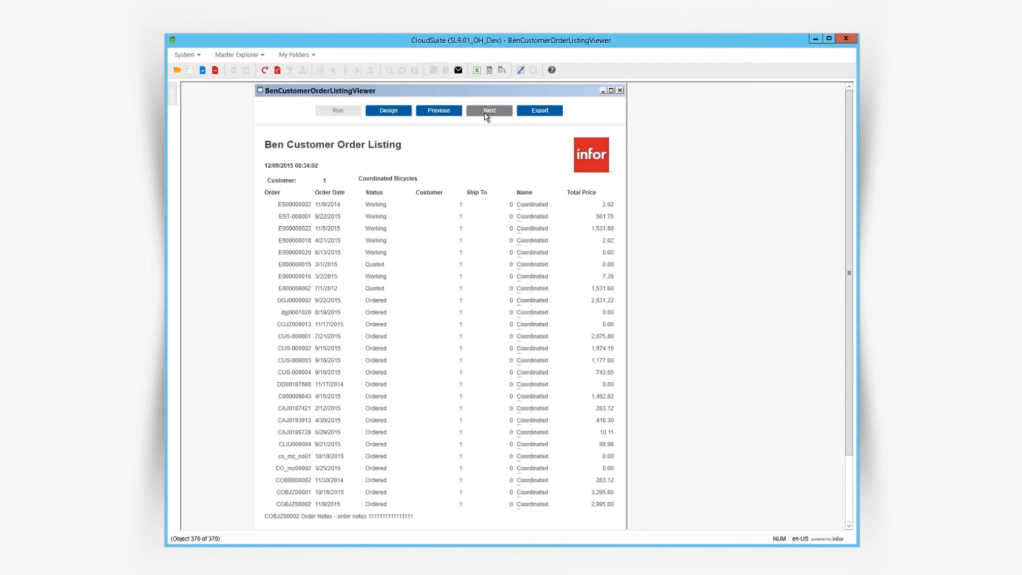
Step: Advance two report pages to the one showing order notes and the subtotal line
{"action": "left_click", "coordinate": [485, 112]}
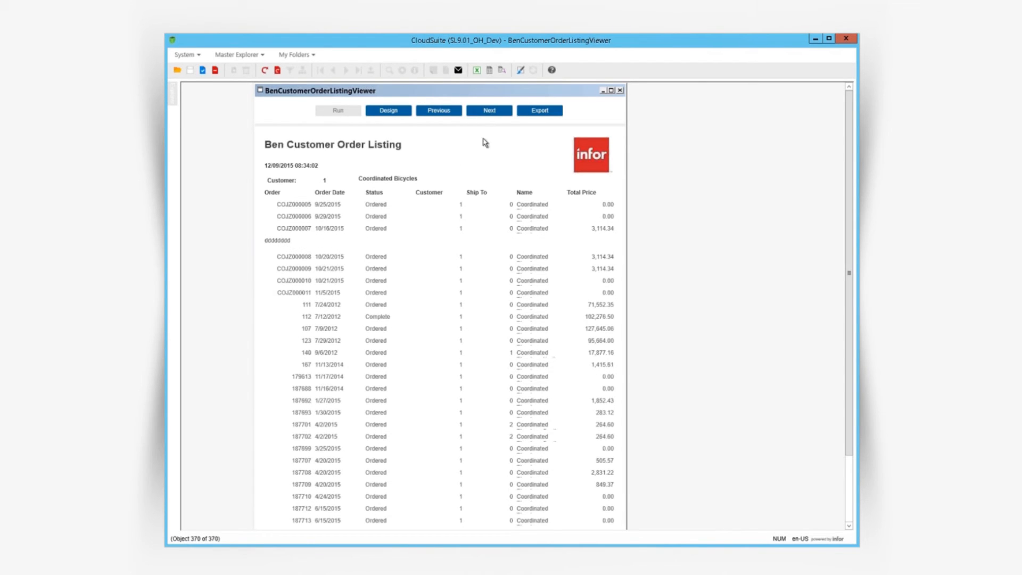
{"action": "left_click", "coordinate": [485, 113]}
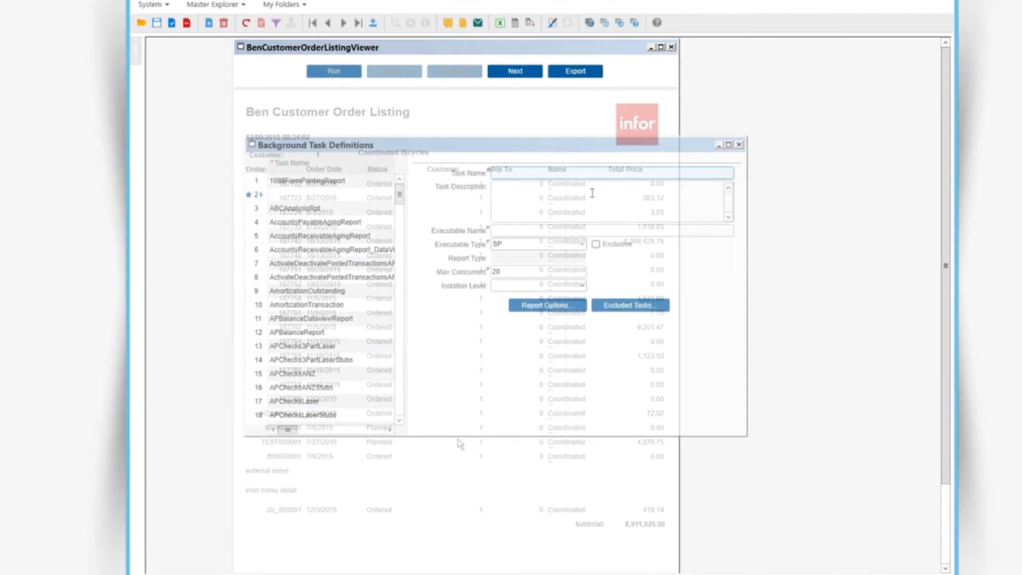
{"action": "type", "text": "BenCus"}
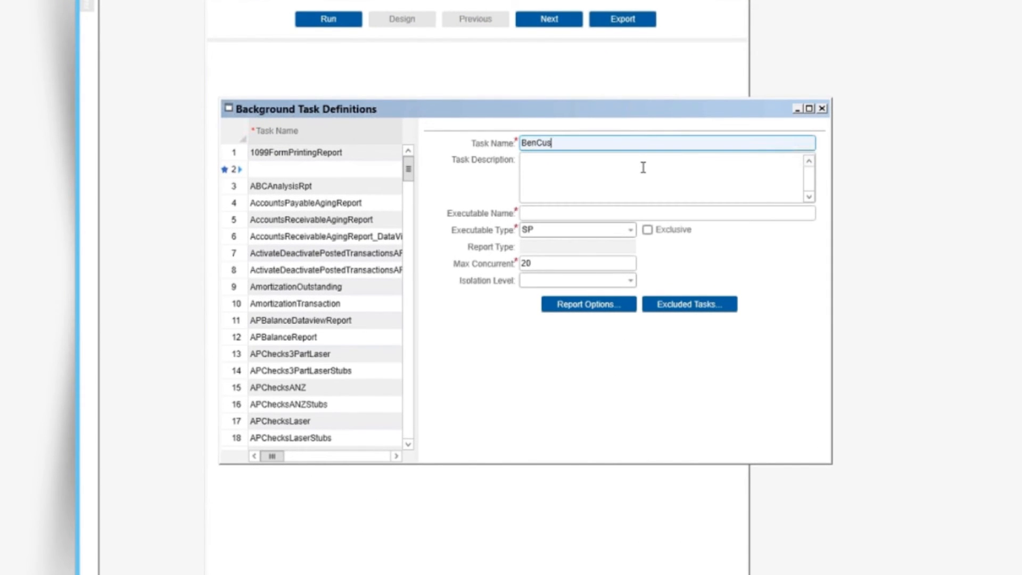
{"action": "type", "text": "tomerOrderL"}
{"action": "type", "text": "isting"}
{"action": "type", "text": "Report"}
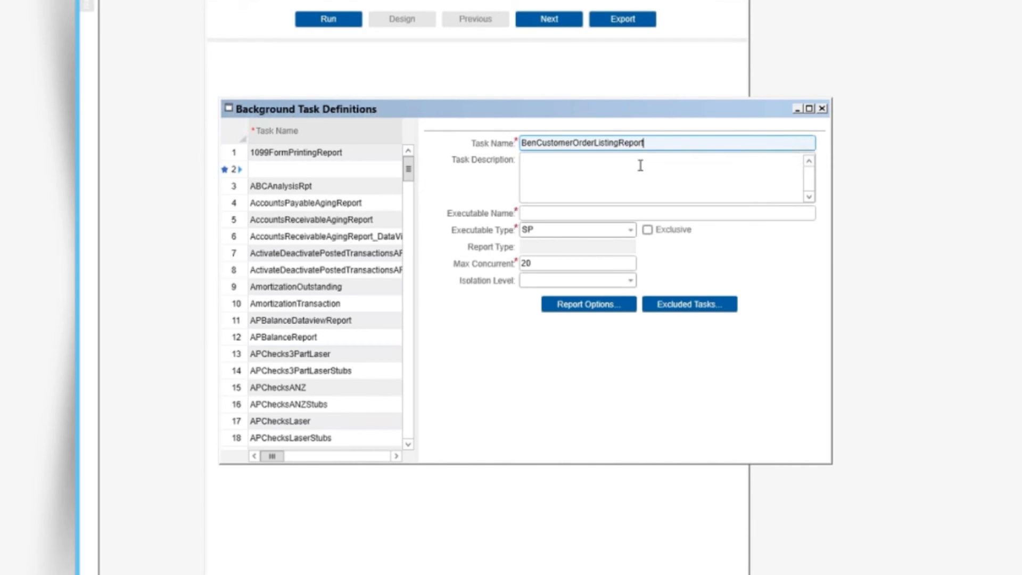
Step: Define the background task as Executable Type RPT, Report Type FORM, executable BenCustomerOrderListingViewer, and save it
{"action": "left_click", "coordinate": [630, 229]}
{"action": "left_click", "coordinate": [533, 258]}
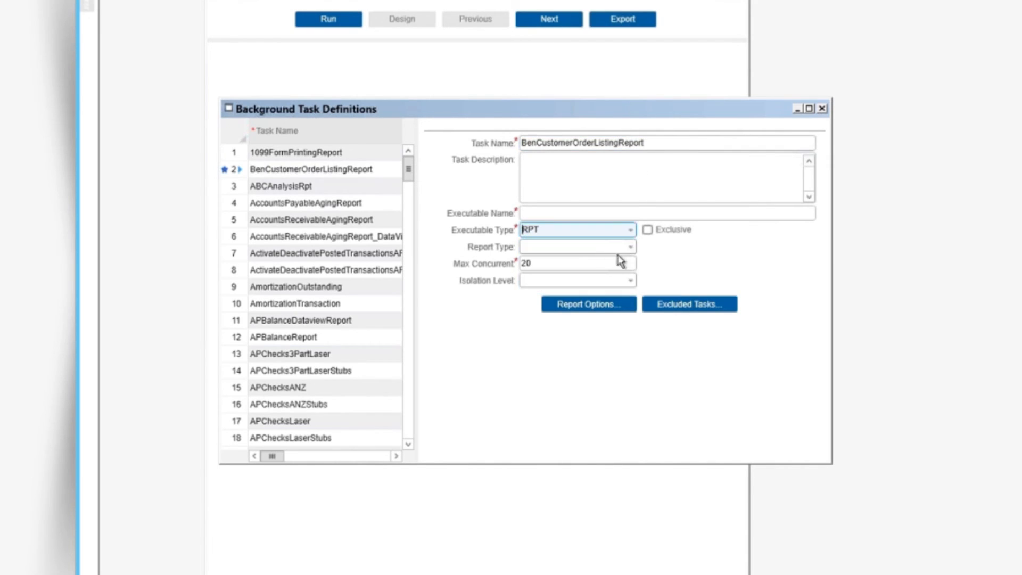
{"action": "left_click", "coordinate": [630, 247]}
{"action": "left_click", "coordinate": [535, 302]}
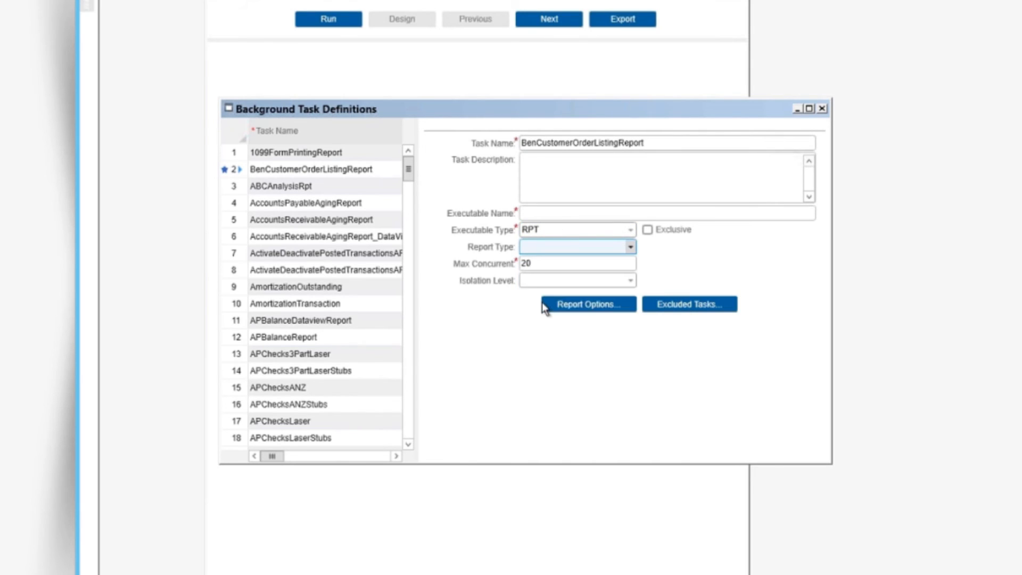
{"action": "left_click", "coordinate": [554, 213]}
{"action": "type", "text": "B"}
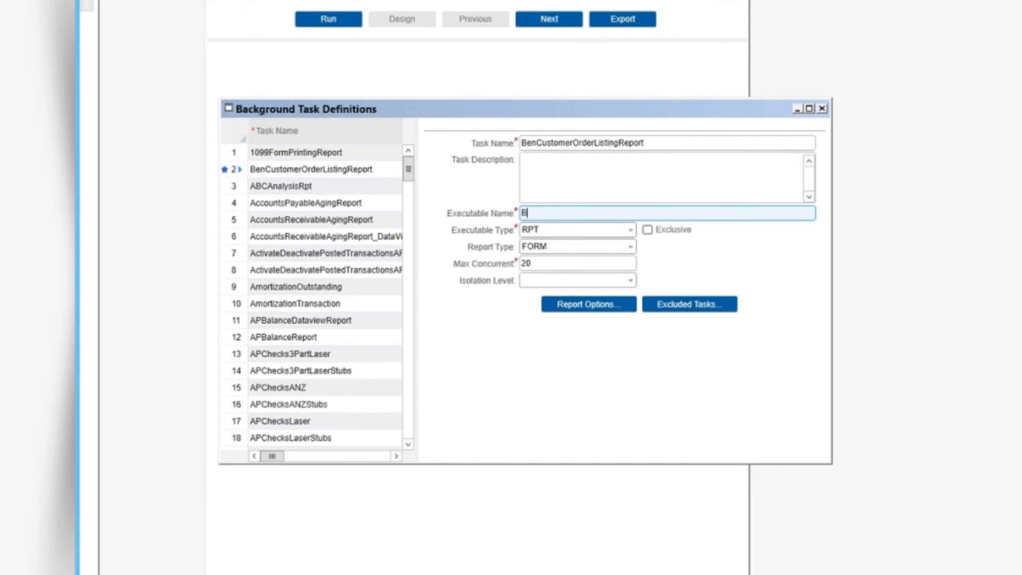
{"action": "type", "text": "enCustomerOrderListingV"}
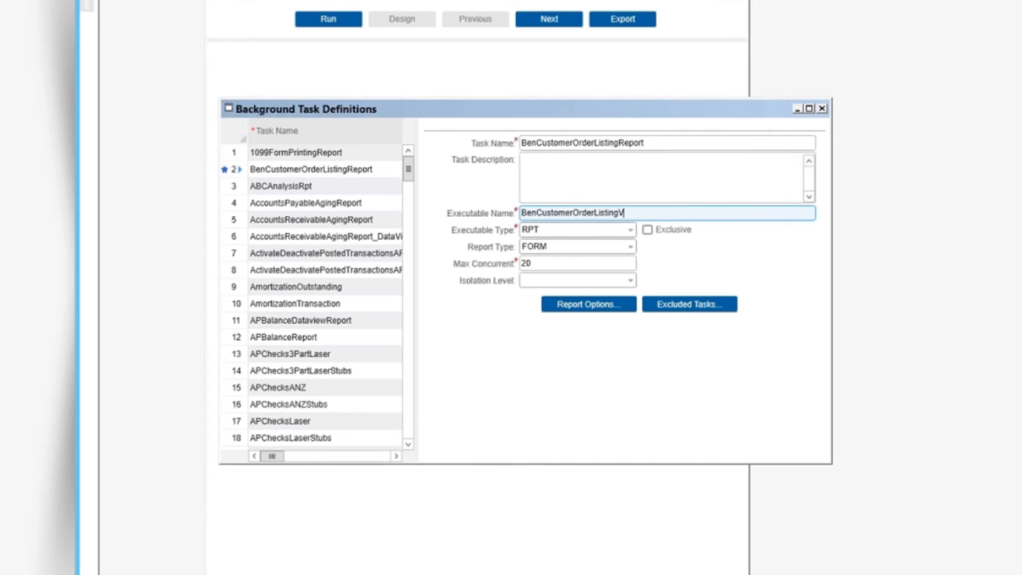
{"action": "type", "text": "iewer"}
{"action": "key", "text": "ctrl+s"}
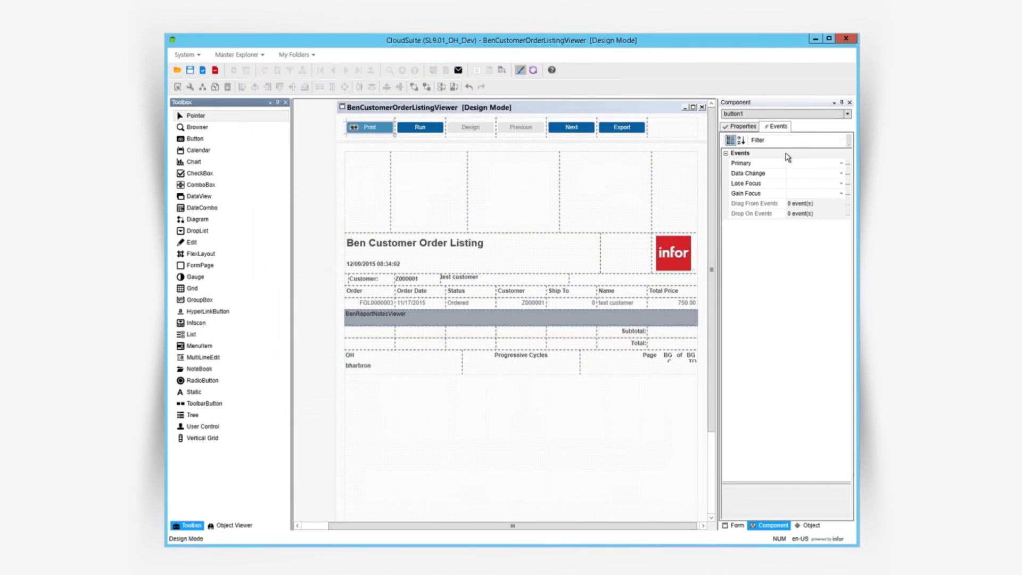
Step: Add a Print event handler of type Run Background Task and set its task name and parameters
{"action": "left_click", "coordinate": [796, 162]}
{"action": "type", "text": "Print"}
{"action": "left_click", "coordinate": [847, 164]}
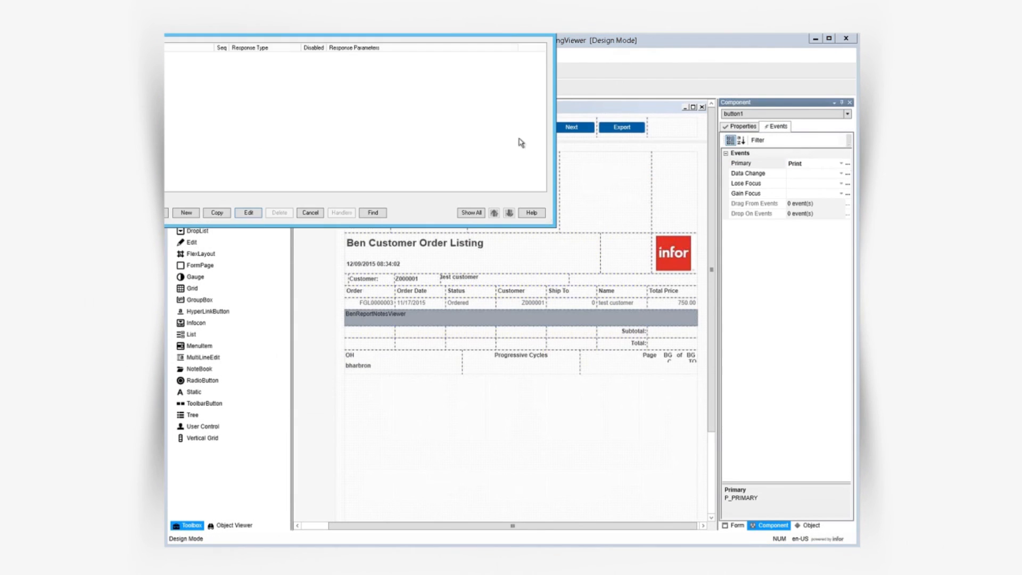
{"action": "left_click", "coordinate": [194, 222]}
{"action": "left_click", "coordinate": [276, 126]}
{"action": "left_click", "coordinate": [247, 231]}
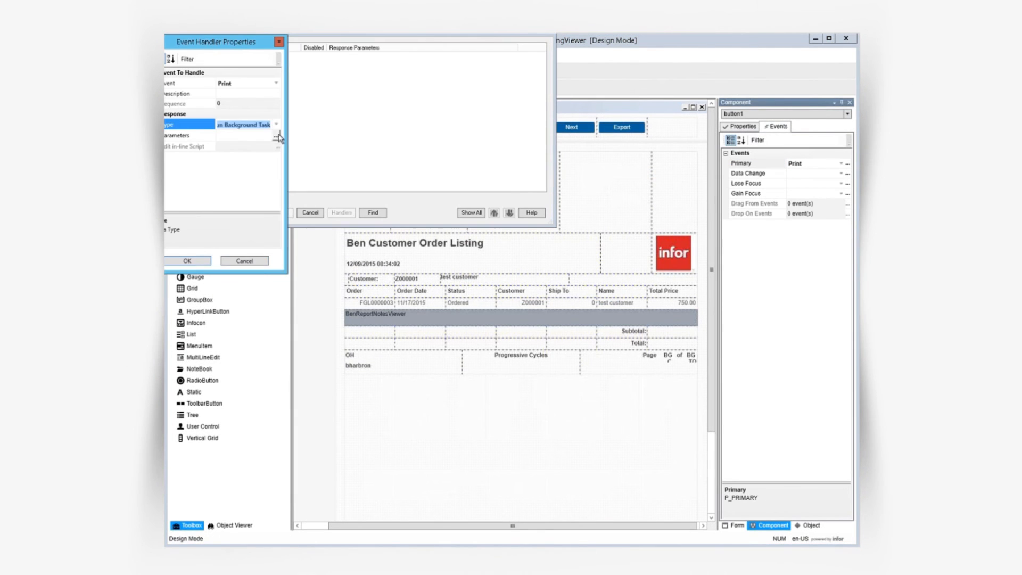
{"action": "left_click", "coordinate": [276, 138]}
{"action": "left_click", "coordinate": [281, 86]}
{"action": "type", "text": "Ben"}
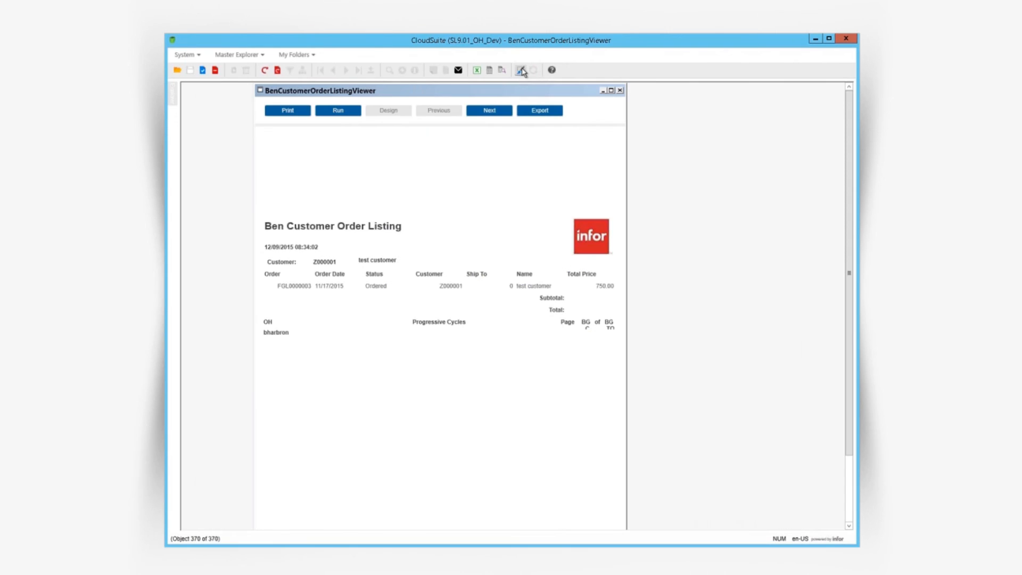
Step: Submit the report via the Print action to run as a background task producing the PDF
{"action": "left_click", "coordinate": [286, 110]}
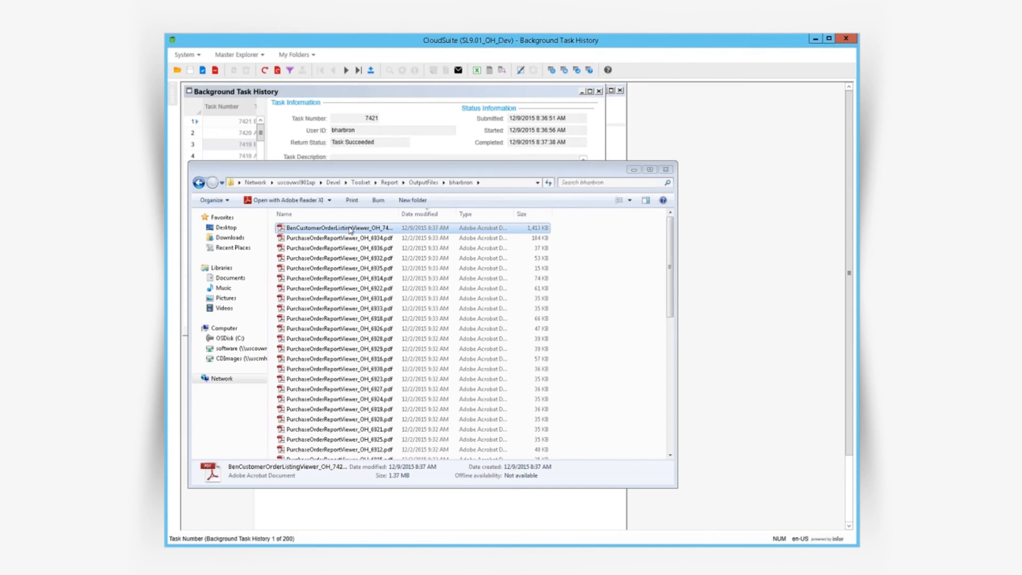